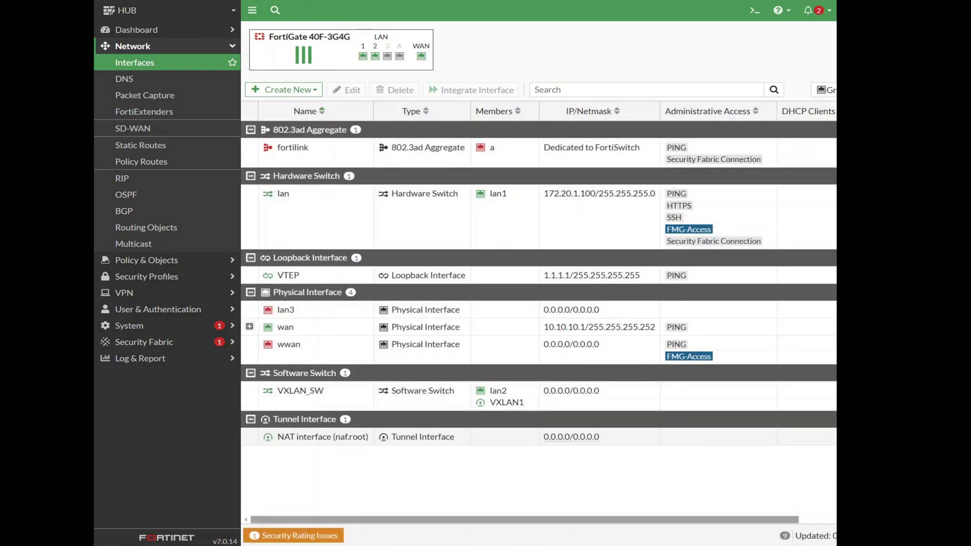
Step: Review the Test_topology.png diagram and ping 10.110.10.5 from the Command Prompt
{"action": "left_click", "coordinate": [754, 339]}
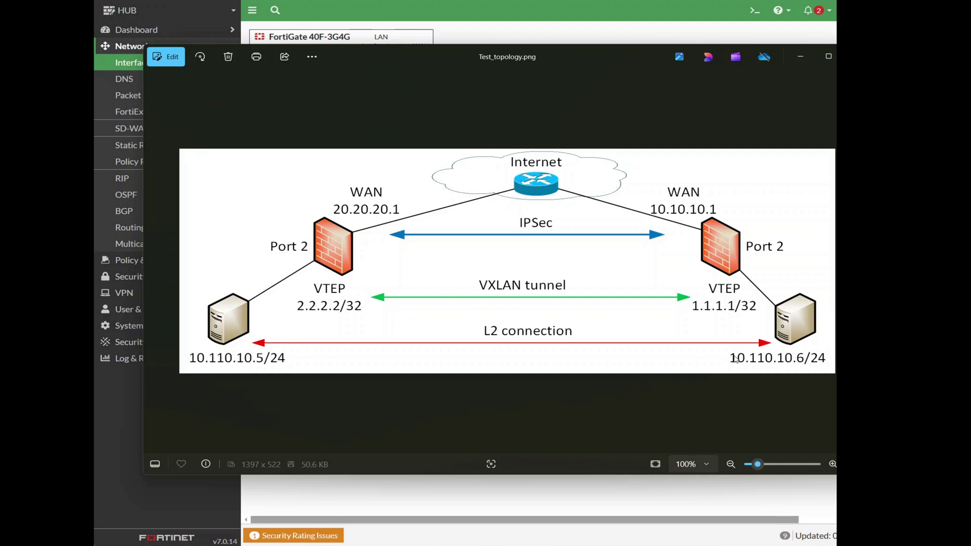
{"action": "key", "text": "alt+Tab"}
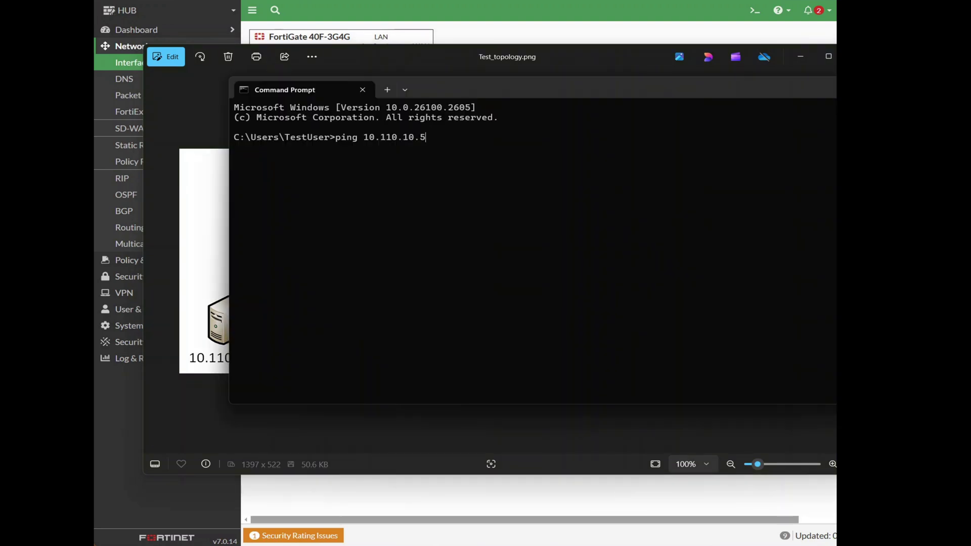
{"action": "key", "text": "Return"}
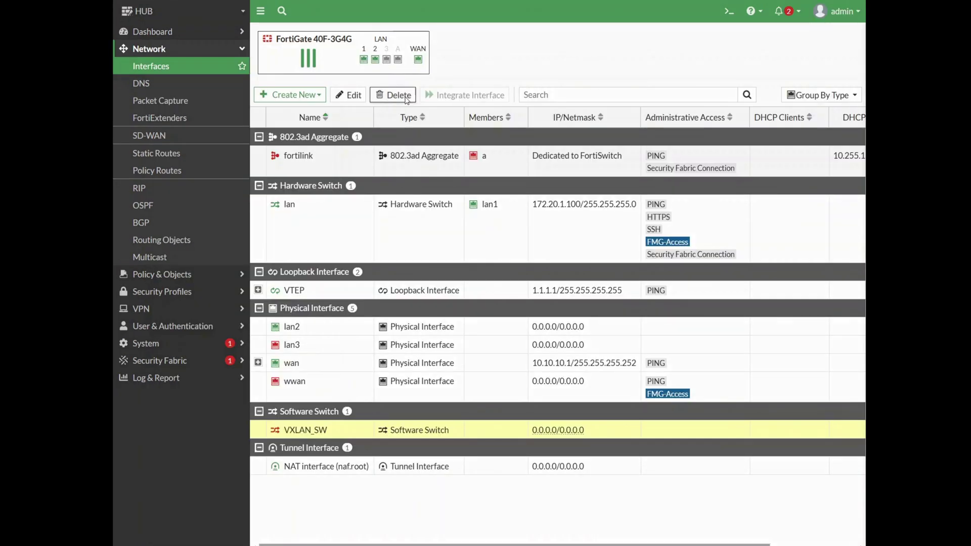
Step: Delete the VXLAN_SW software switch and start creating a new virtual wire pair
{"action": "left_click", "coordinate": [393, 95]}
{"action": "key", "text": "Return"}
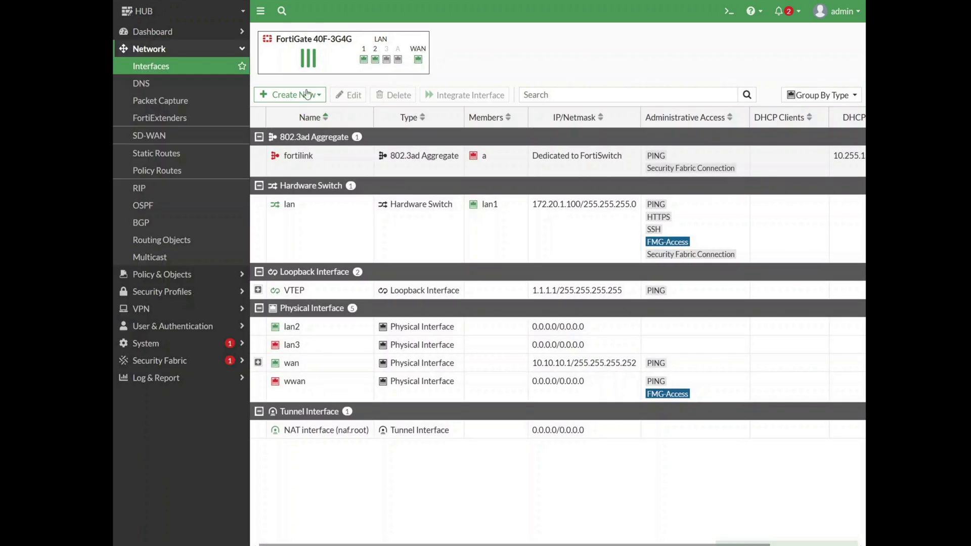
{"action": "left_click", "coordinate": [306, 94]}
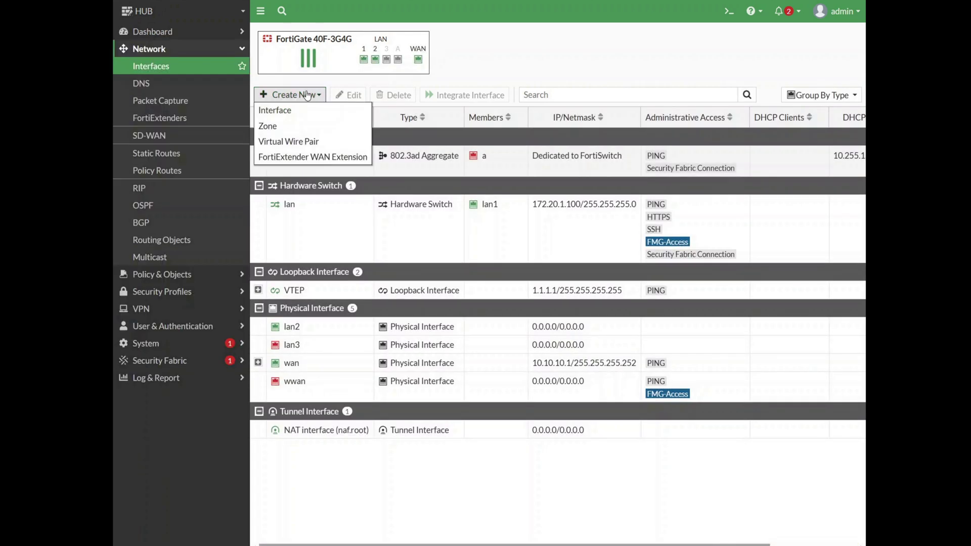
{"action": "left_click", "coordinate": [304, 141]}
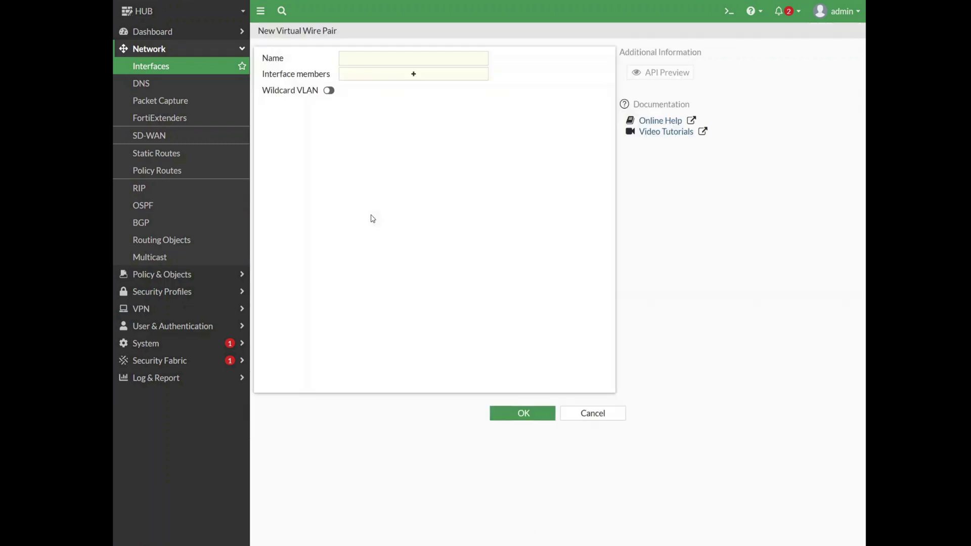
Step: Name the virtual wire pair VXLAN_VW, add lan2 and VXLAN1 as interface members, and save it
{"action": "left_click", "coordinate": [440, 60]}
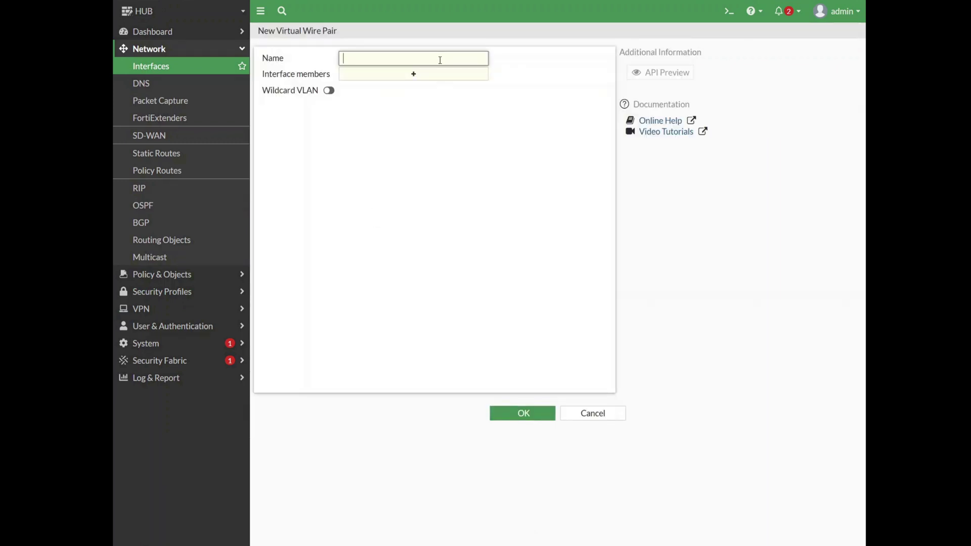
{"action": "type", "text": "VXLAN)"}
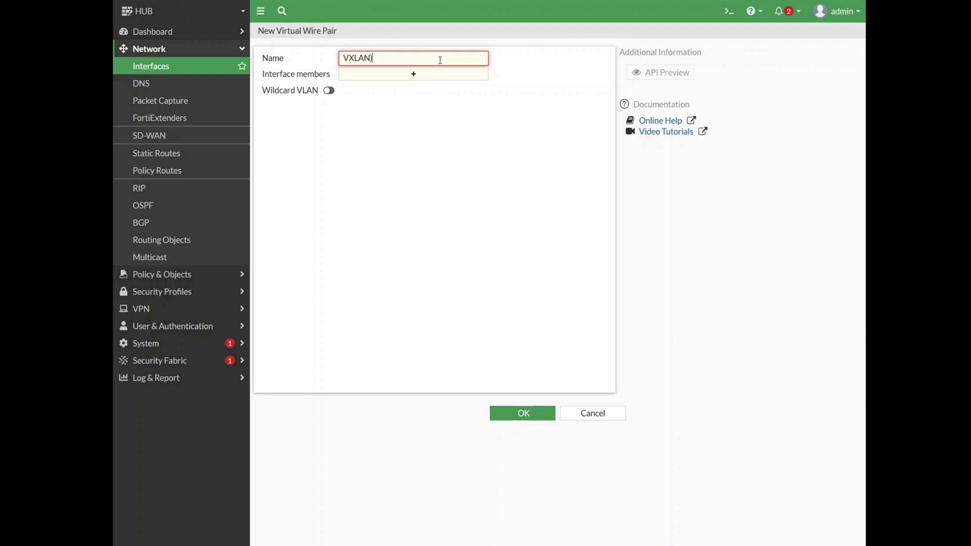
{"action": "type", "text": "VW"}
{"action": "key", "text": "BackSpace"}
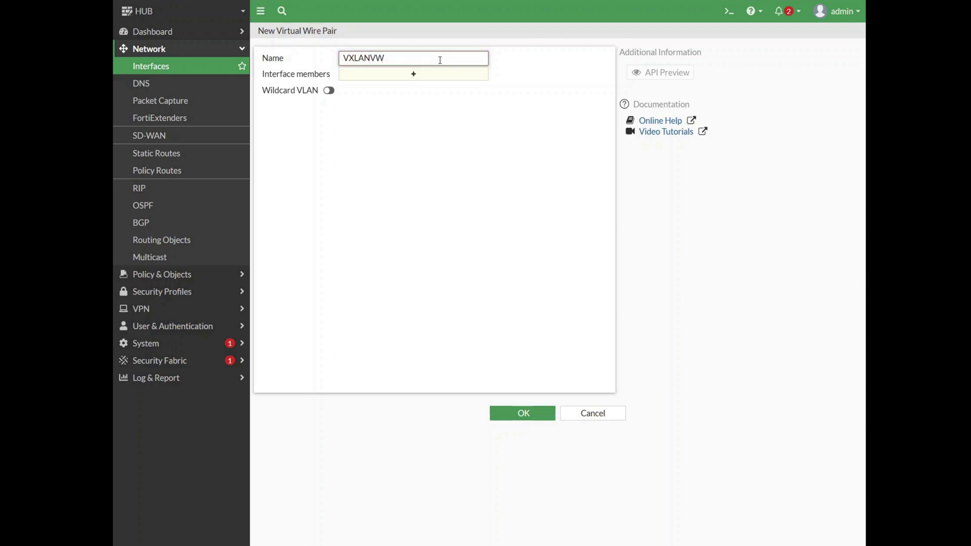
{"action": "type", "text": "_"}
{"action": "left_click", "coordinate": [430, 73]}
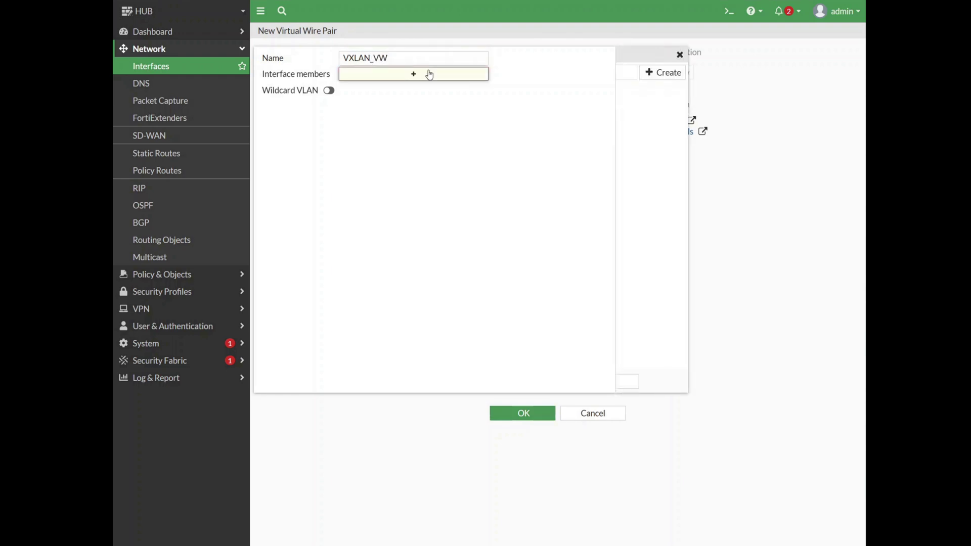
{"action": "left_click", "coordinate": [686, 89]}
{"action": "left_click", "coordinate": [663, 102]}
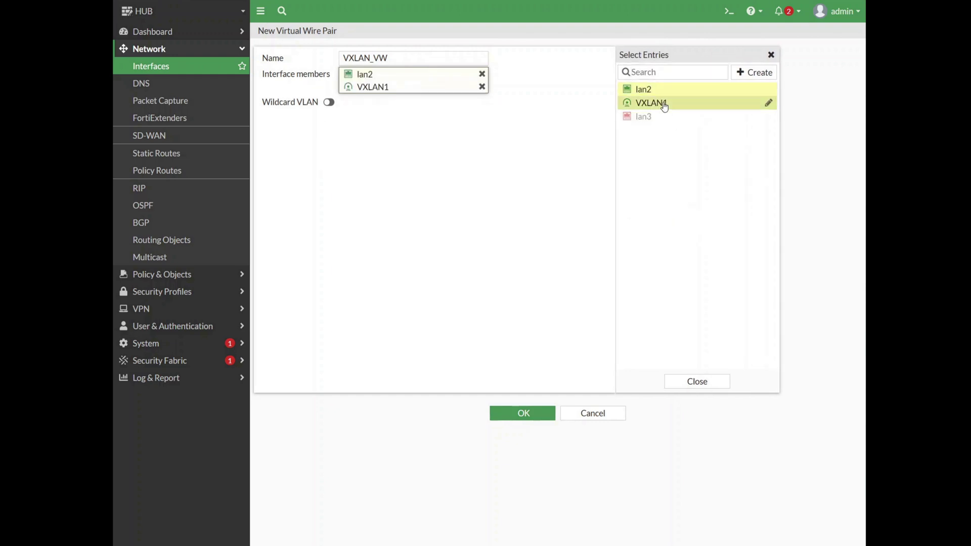
{"action": "left_click", "coordinate": [697, 382]}
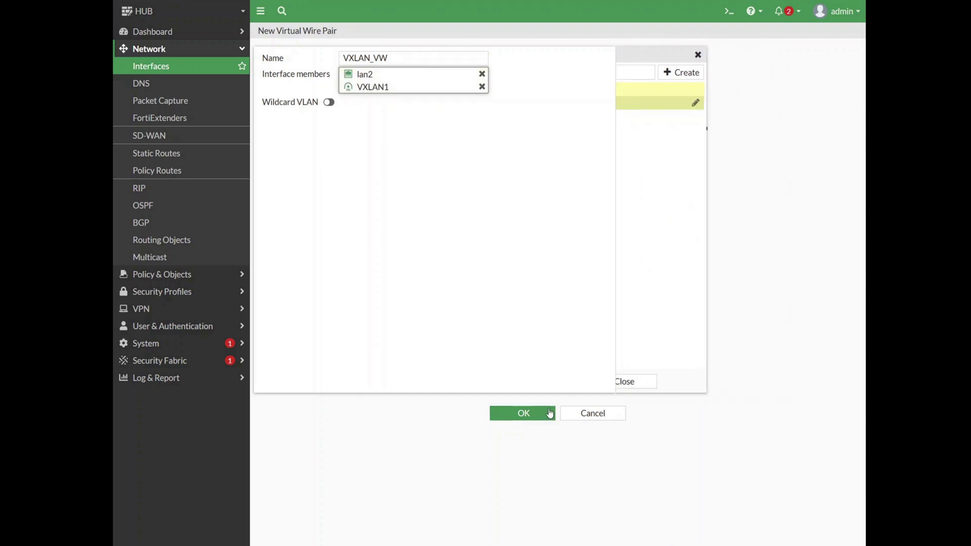
{"action": "left_click", "coordinate": [521, 413]}
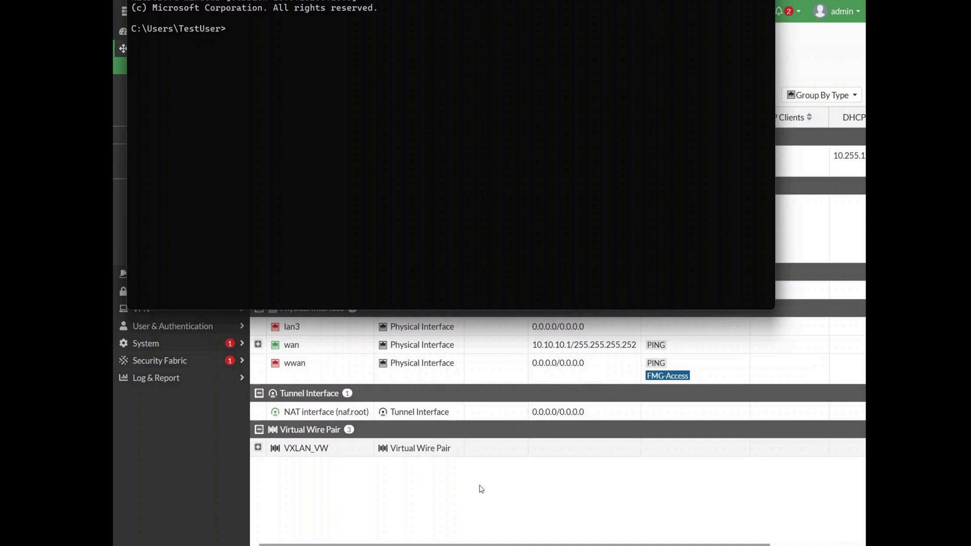
Step: Ping 10.110.10.5 from the Command Prompt, stop the ping, and switch back to the FortiGate interface
{"action": "type", "text": "ping 10.110.10.5"}
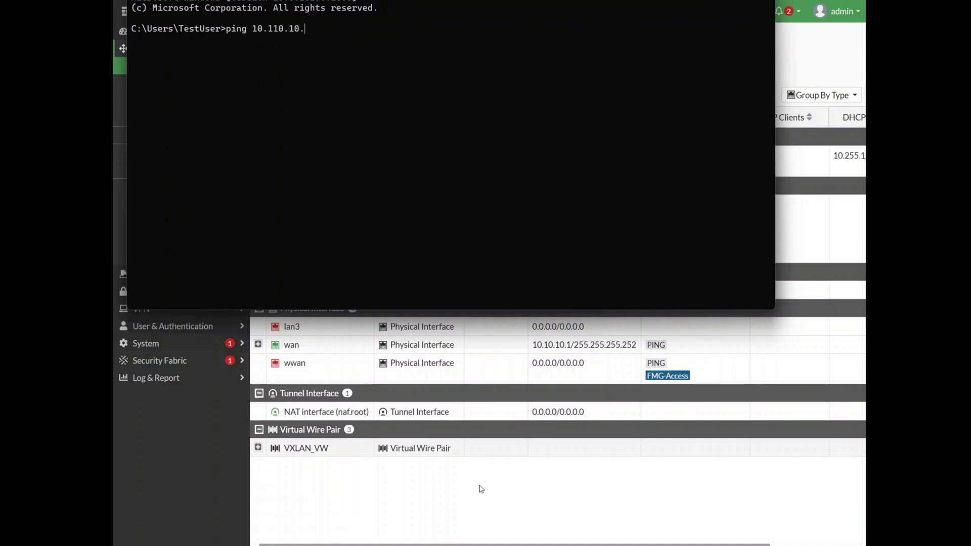
{"action": "key", "text": "Return"}
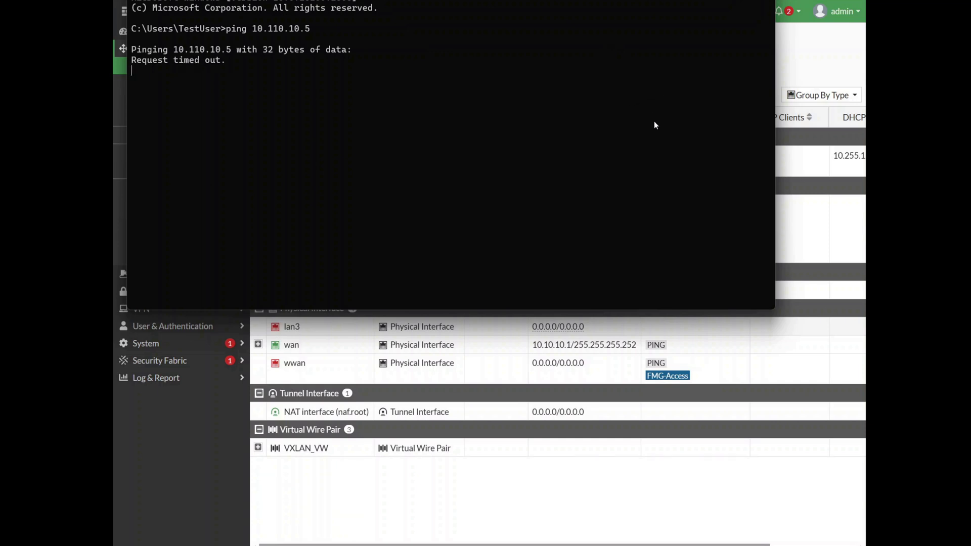
{"action": "key", "text": "ctrl+c"}
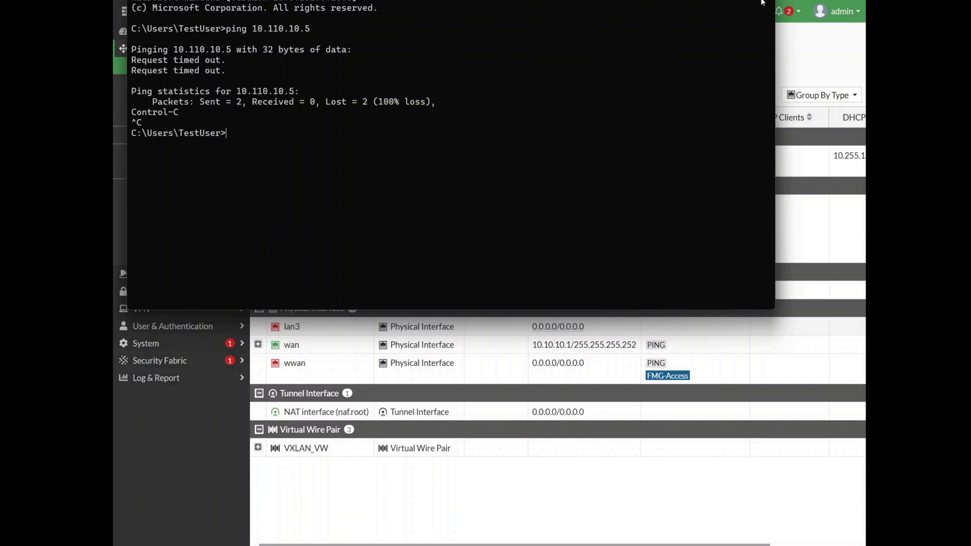
{"action": "key", "text": "alt+Tab"}
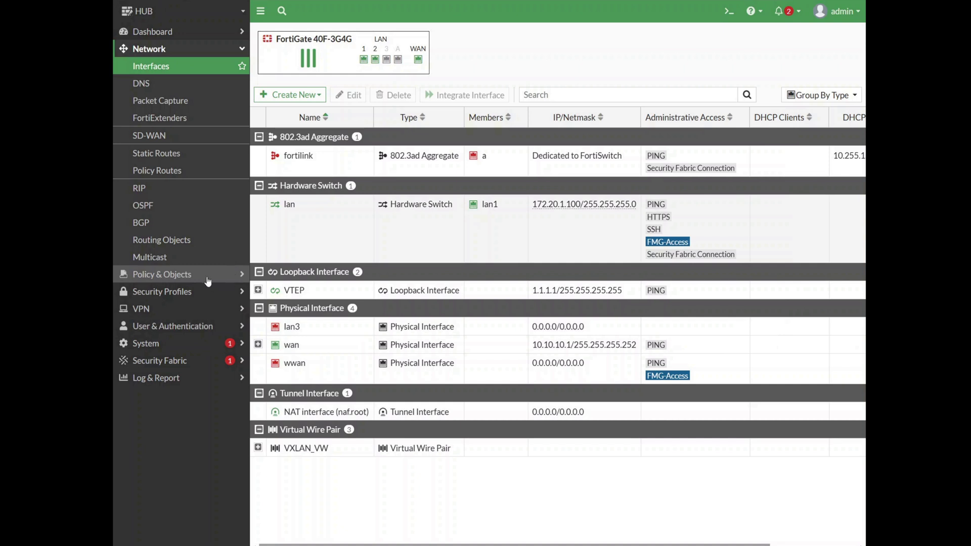
Step: Create a new firewall virtual wire pair policy named VXLAN_VW_ALLOW_ALL
{"action": "left_click", "coordinate": [206, 276]}
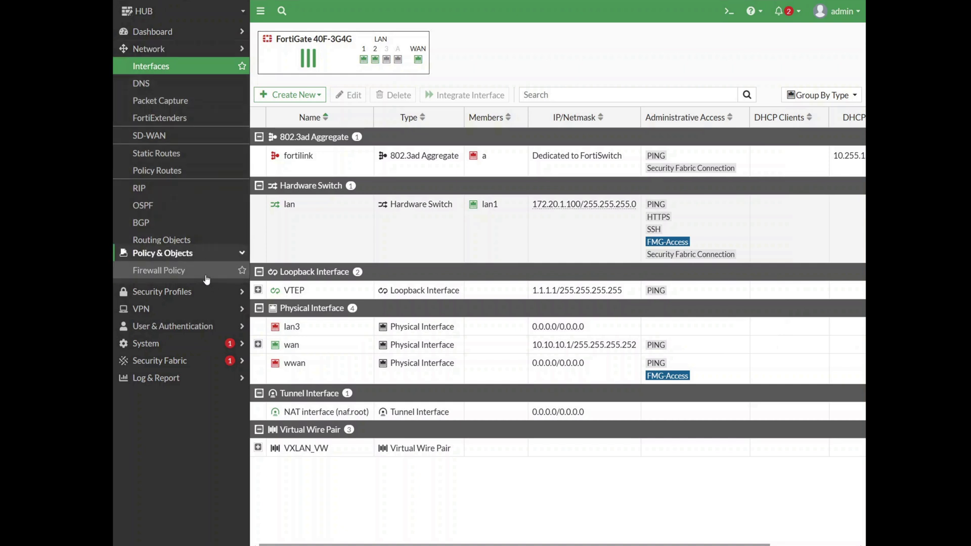
{"action": "left_click", "coordinate": [191, 104]}
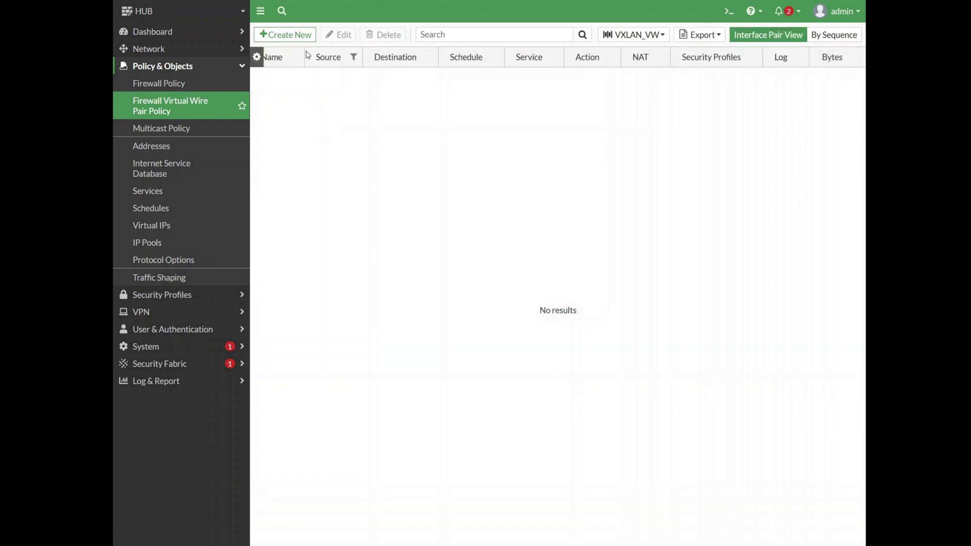
{"action": "left_click", "coordinate": [302, 35]}
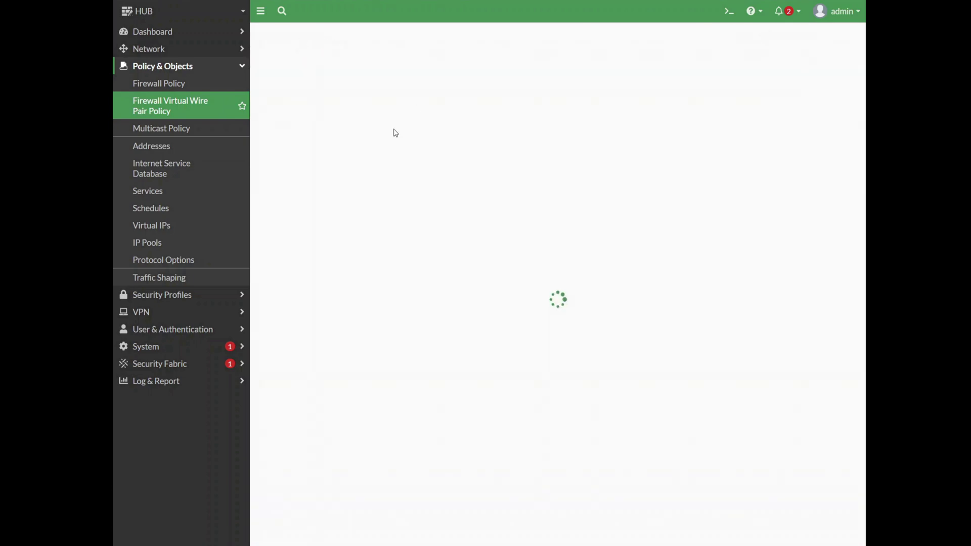
{"action": "left_click", "coordinate": [413, 66]}
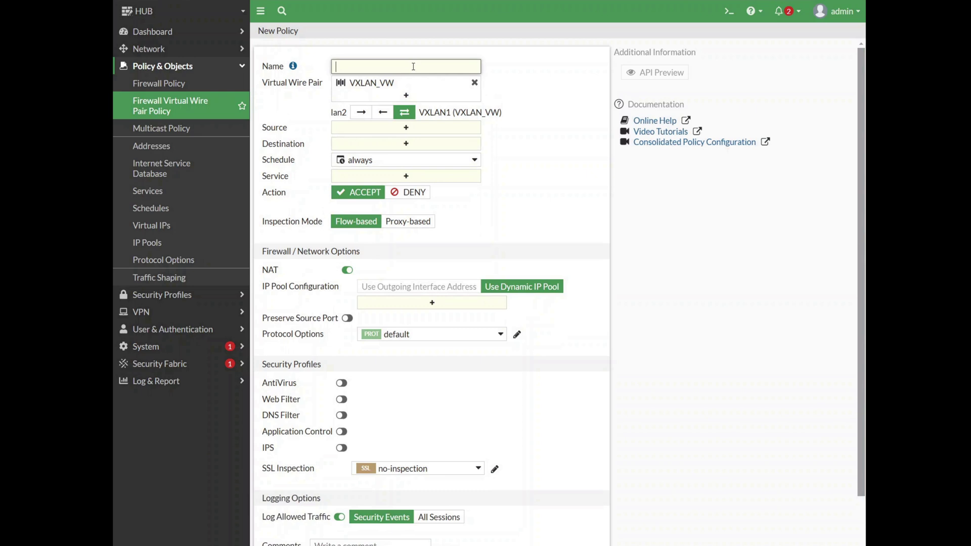
{"action": "type", "text": "VXLAN_VW_ALLOW_ALL"}
Step: Set both the source and the destination of the wire pair policy to the address all
{"action": "left_click", "coordinate": [406, 128]}
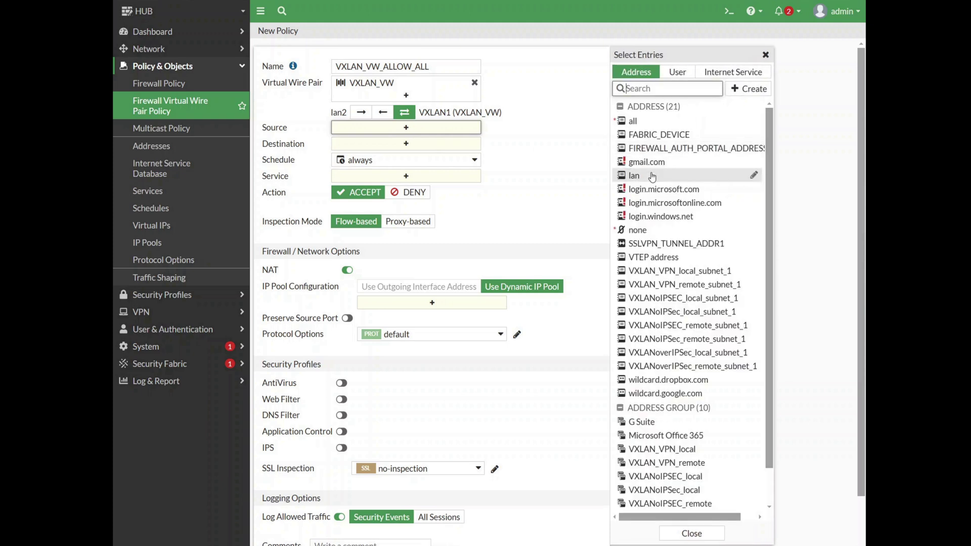
{"action": "left_click", "coordinate": [657, 119]}
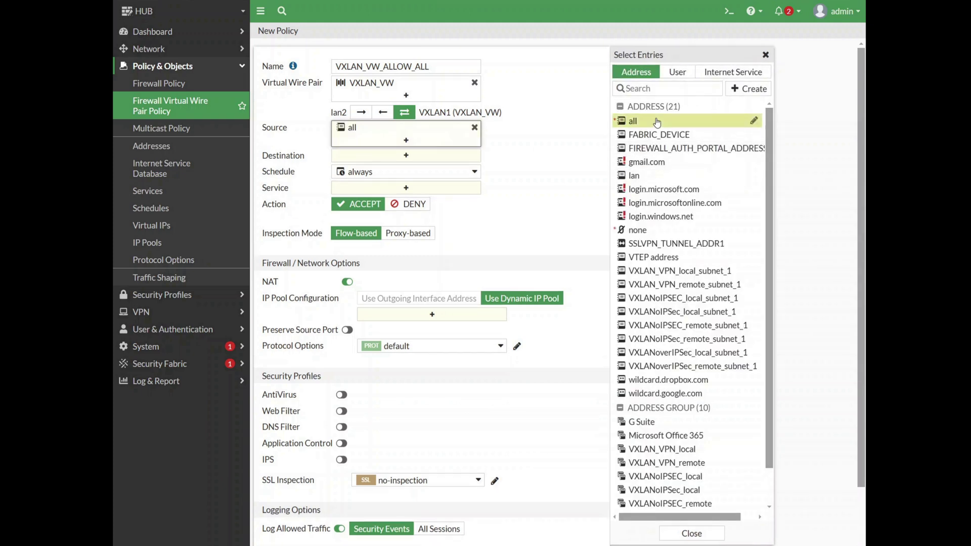
{"action": "left_click", "coordinate": [700, 537]}
{"action": "left_click", "coordinate": [409, 155]}
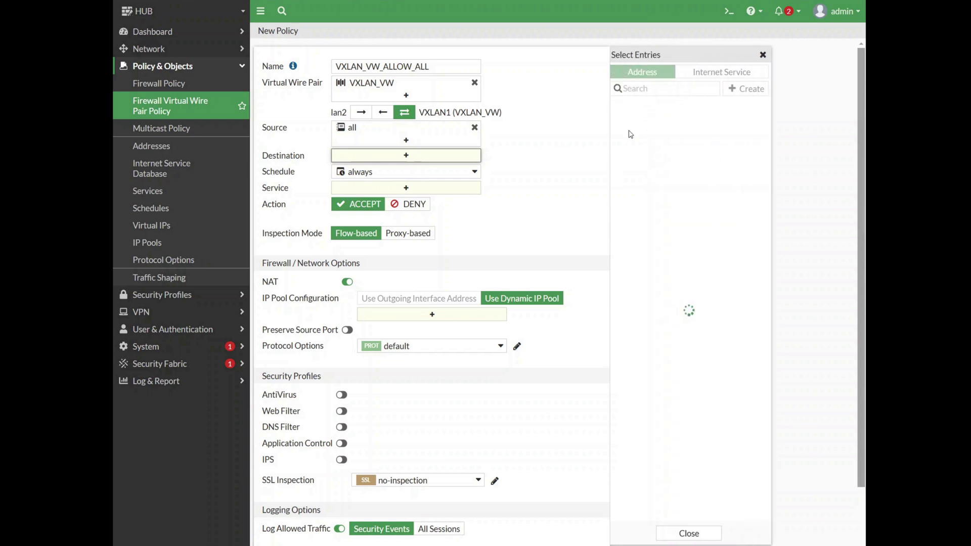
{"action": "left_click", "coordinate": [636, 120]}
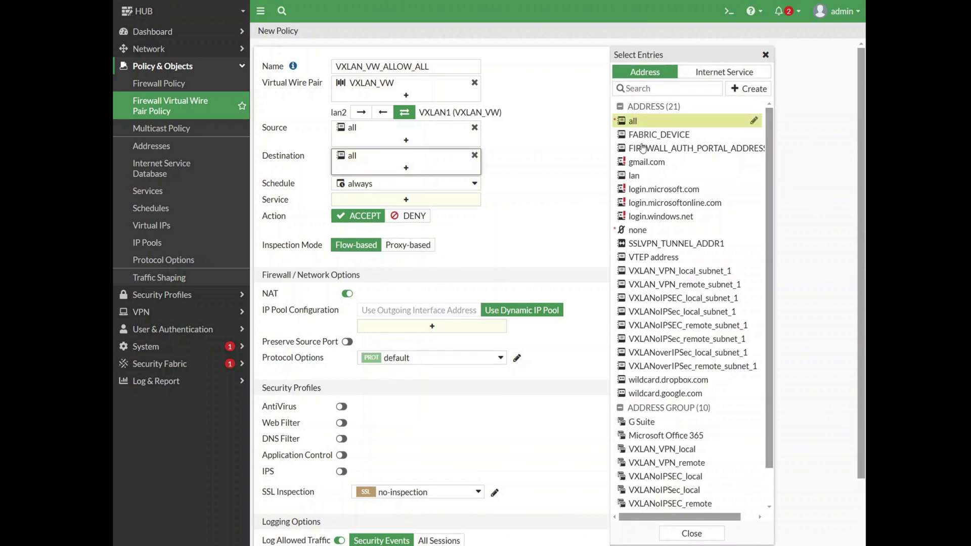
{"action": "left_click", "coordinate": [715, 535]}
Step: Set the policy's service to ALL, disable NAT, and save the policy
{"action": "left_click", "coordinate": [462, 200]}
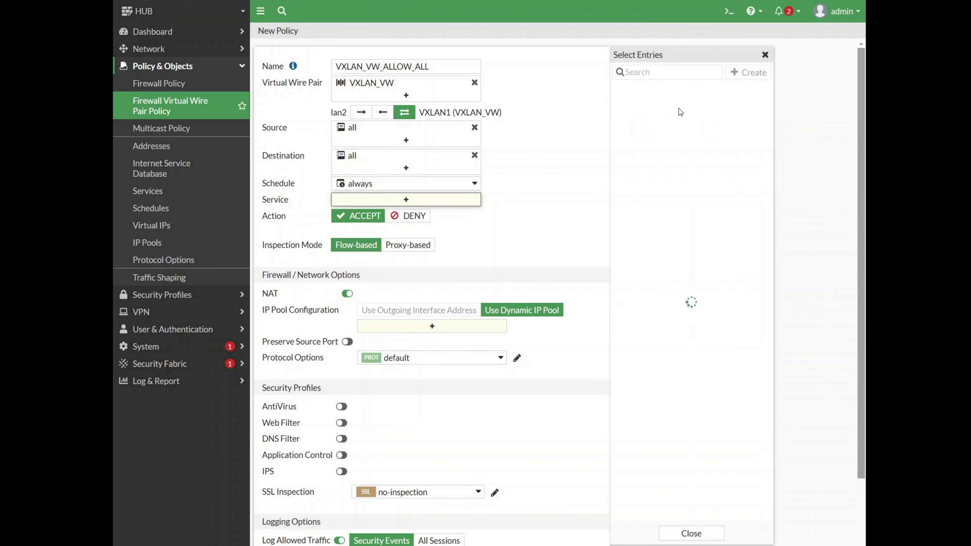
{"action": "left_click", "coordinate": [657, 118]}
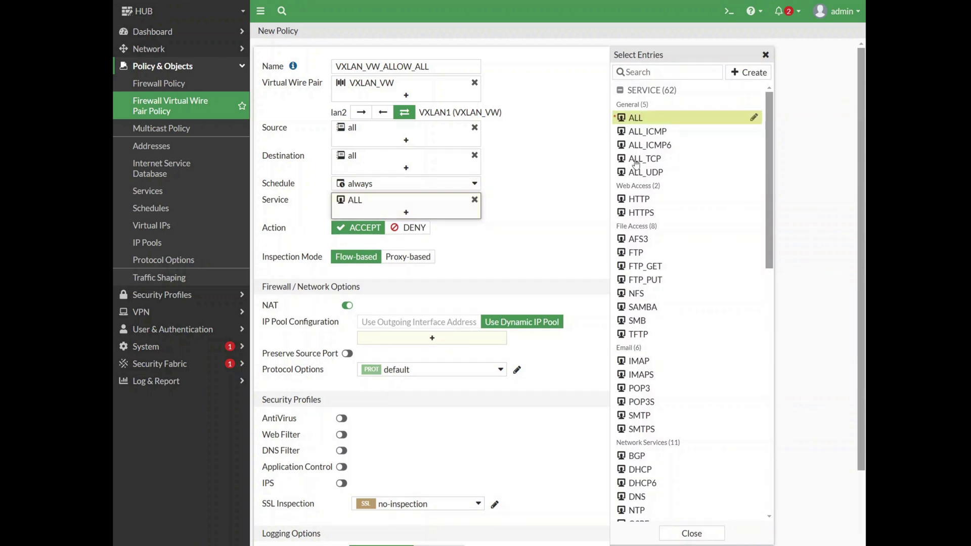
{"action": "left_click", "coordinate": [692, 534]}
{"action": "left_click", "coordinate": [347, 306]}
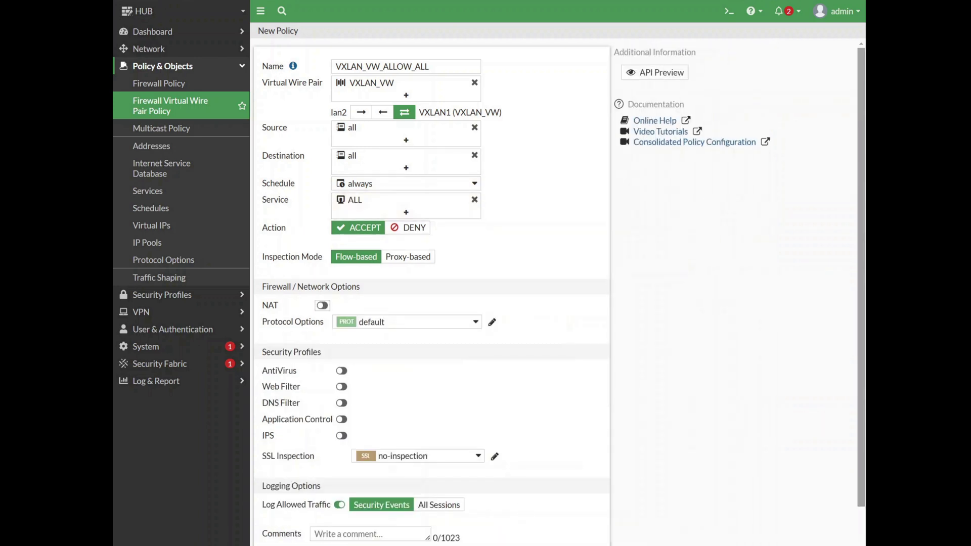
{"action": "key", "text": "Return"}
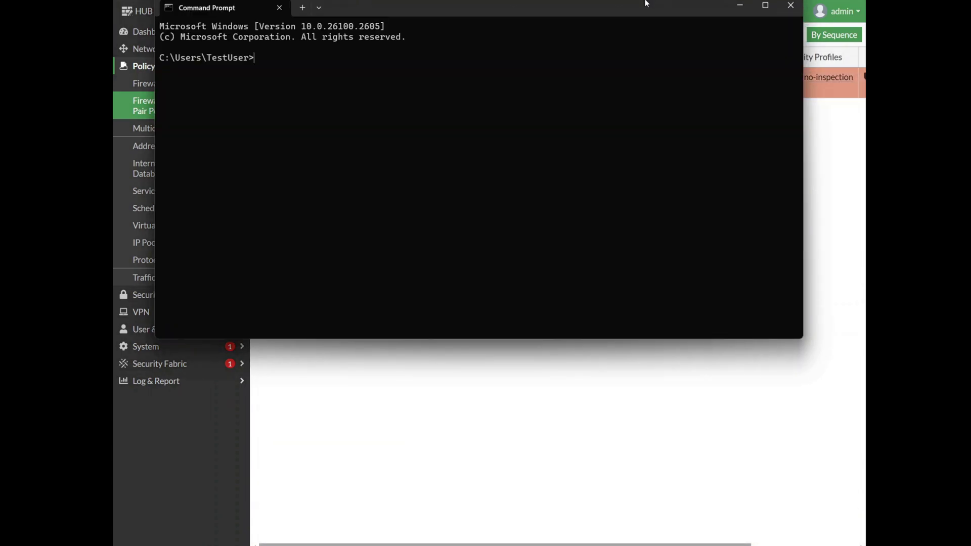
Step: Move the Command Prompt window clear of the policy list and ping 10.110.10.5
{"action": "left_click_drag", "start_coordinate": [642, 12], "coordinate": [664, 174]}
{"action": "type", "text": "ping "}
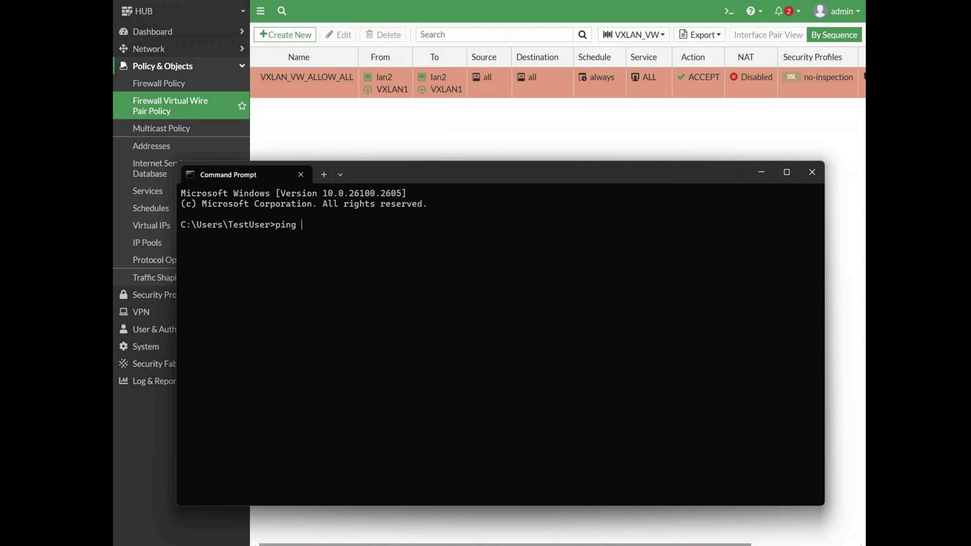
{"action": "type", "text": "10.110.10.5"}
{"action": "key", "text": "Return"}
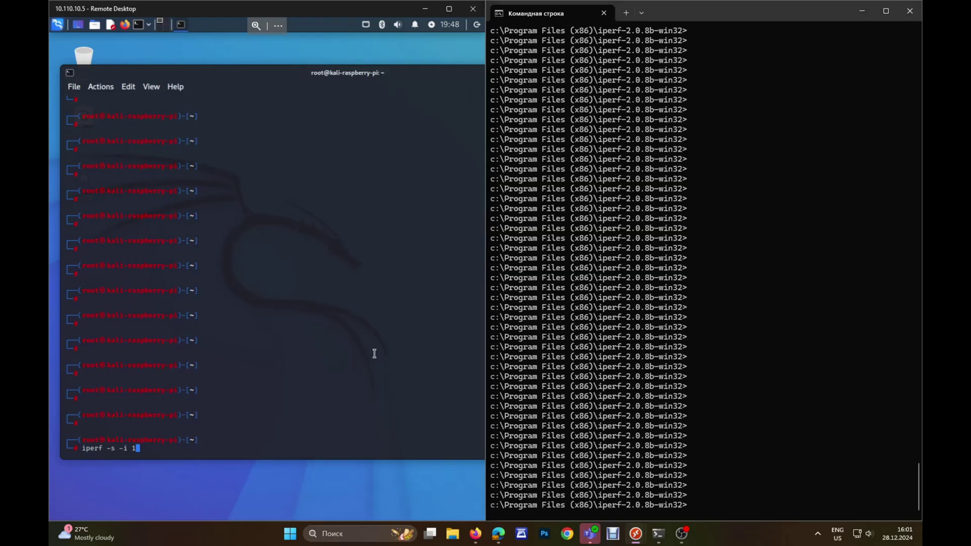
Step: Start the iperf server on the remote Kali machine with iperf -s -i 1 and run iperf.exe -c 10.110.10.5 -i 1 on the Windows client
{"action": "key", "text": "Return"}
{"action": "left_click", "coordinate": [687, 404]}
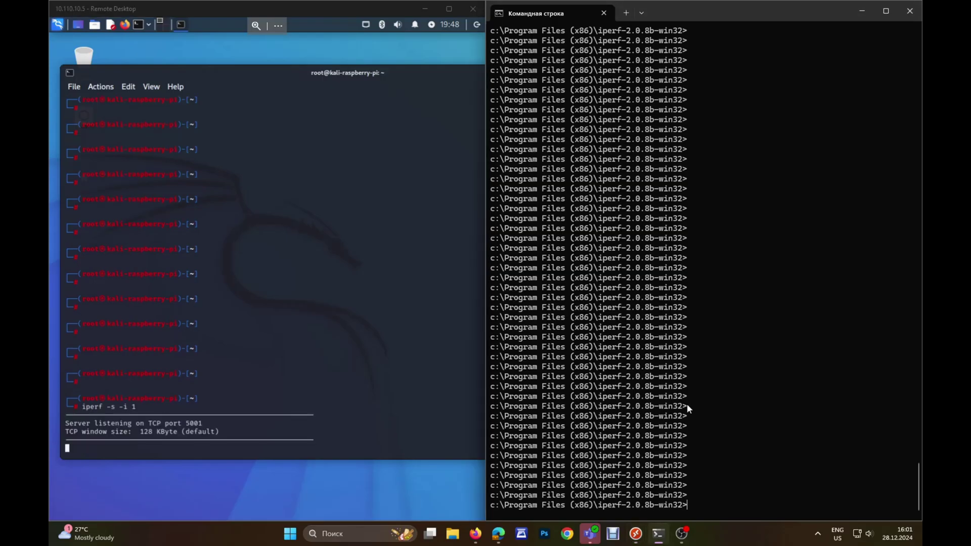
{"action": "type", "text": "iperf.exe -c 10.110.10.5 -i 1"}
{"action": "key", "text": "Return"}
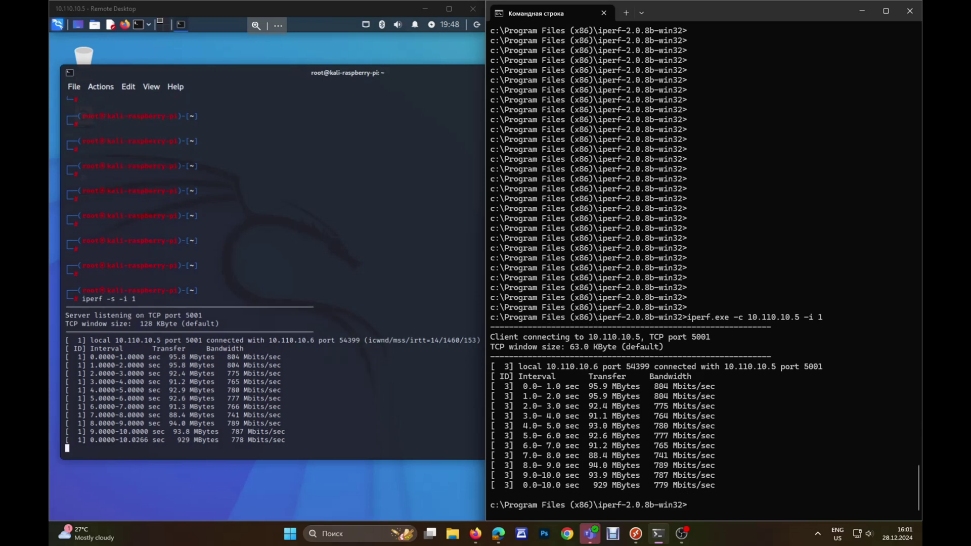
Step: Repeat the iperf client test to 10.110.10.5 with five parallel streams by adding -P 5
{"action": "key", "text": "Return"}
{"action": "key", "text": "Return"}
{"action": "key", "text": "Return"}
{"action": "key", "text": "Up"}
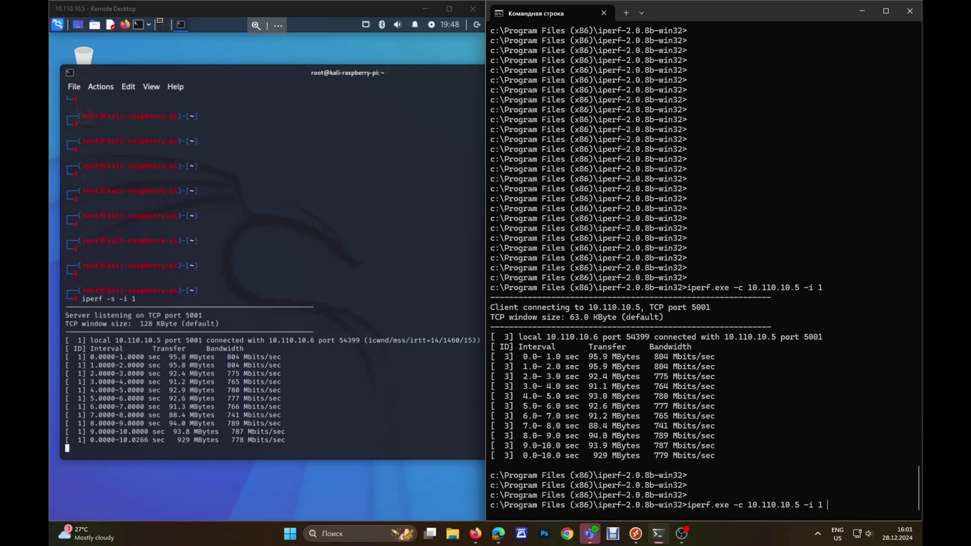
{"action": "type", "text": "-P 5"}
{"action": "key", "text": "Return"}
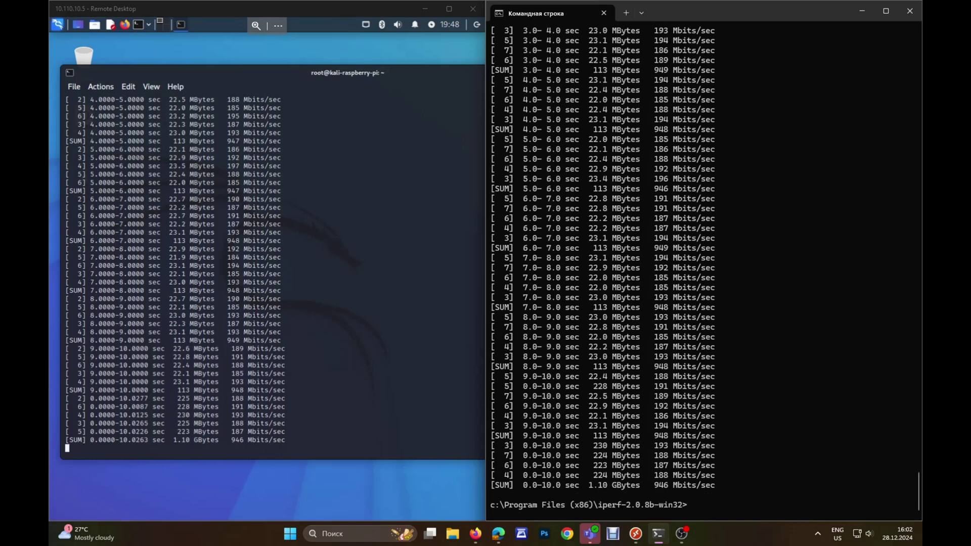
Step: Stop the running iperf server on the Kali machine and restart it with iperf -s -i 1
{"action": "left_click", "coordinate": [256, 408]}
{"action": "key", "text": "ctrl+c"}
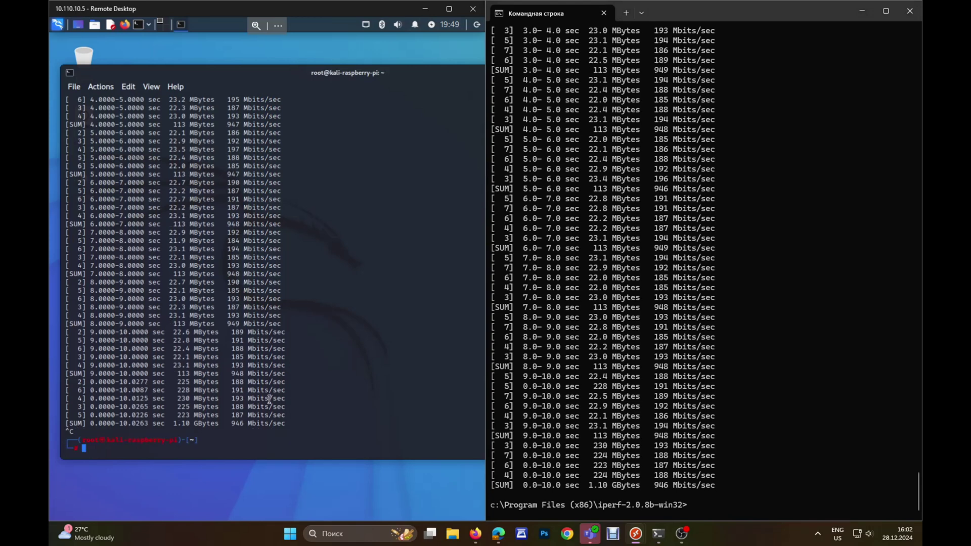
{"action": "key", "text": "Return"}
{"action": "key", "text": "Return"}
{"action": "key", "text": "Return"}
{"action": "key", "text": "Return"}
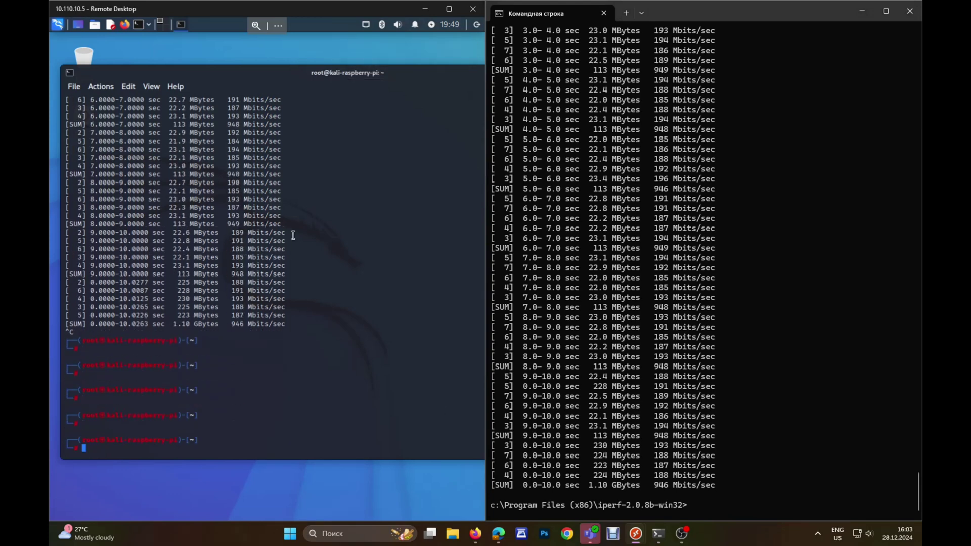
{"action": "key", "text": "Up"}
{"action": "key", "text": "Return"}
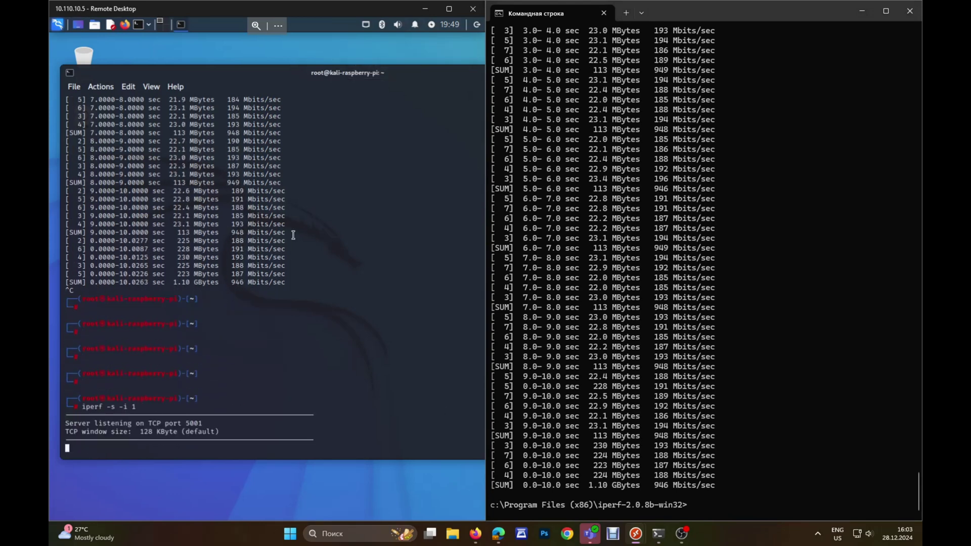
Step: Run the single-stream test iperf.exe -c 10.110.10.5 -i 1 on the Windows client, without the -P option
{"action": "left_click", "coordinate": [616, 364]}
{"action": "key", "text": "Up"}
{"action": "key", "text": "BackSpace"}
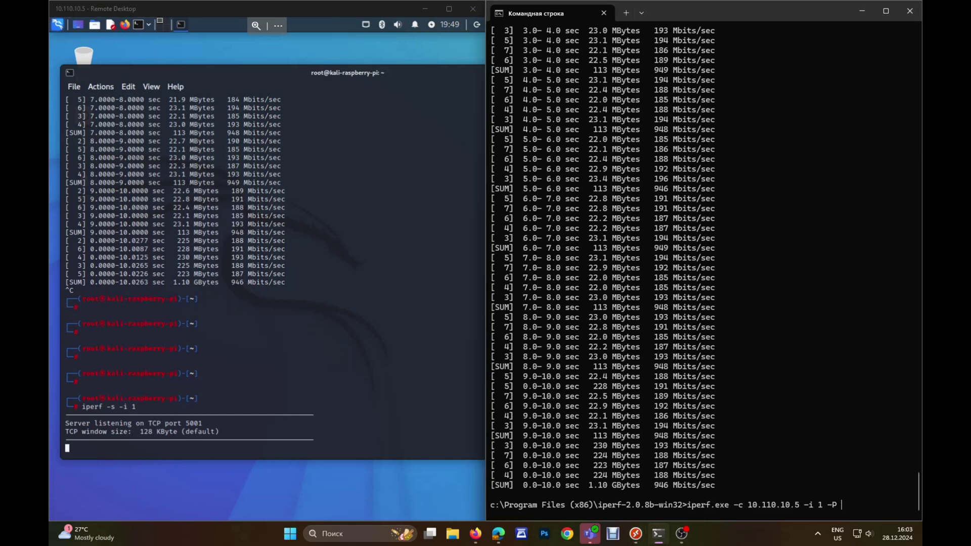
{"action": "key", "text": "BackSpace"}
{"action": "key", "text": "Return"}
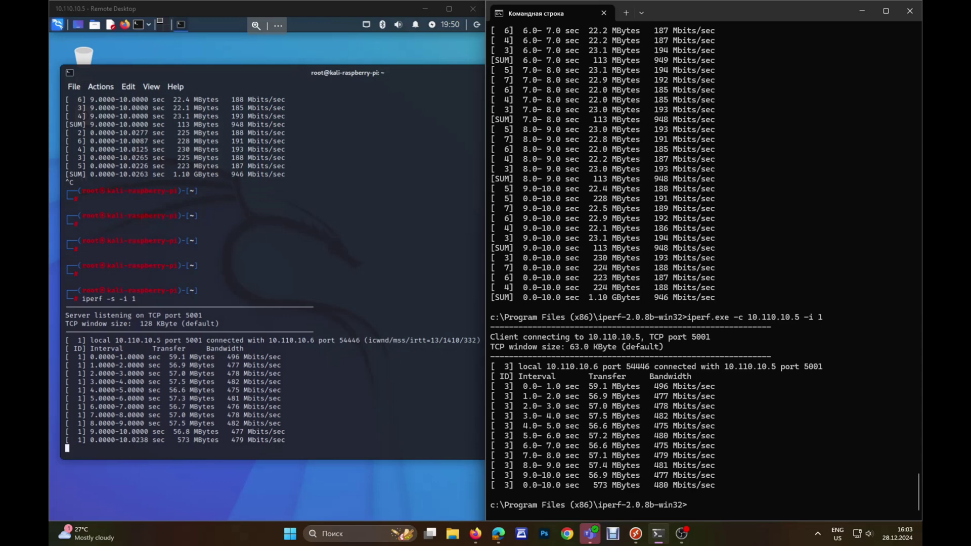
Step: Rerun the iperf client test to 10.110.10.5 with -P 5, and stop the iperf server on the Kali machine
{"action": "key", "text": "Return"}
{"action": "key", "text": "Return"}
{"action": "key", "text": "Return"}
{"action": "key", "text": "Up"}
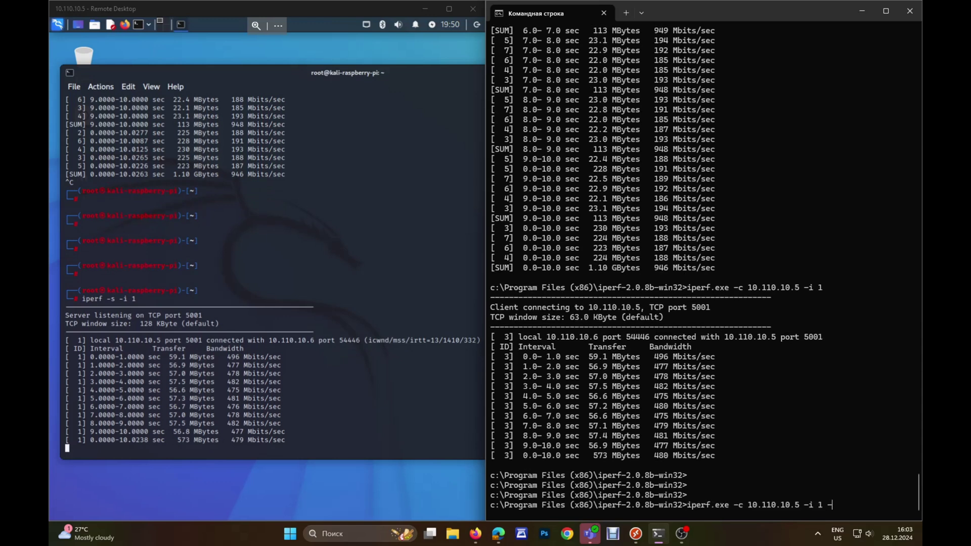
{"action": "type", "text": "-P 5"}
{"action": "key", "text": "Return"}
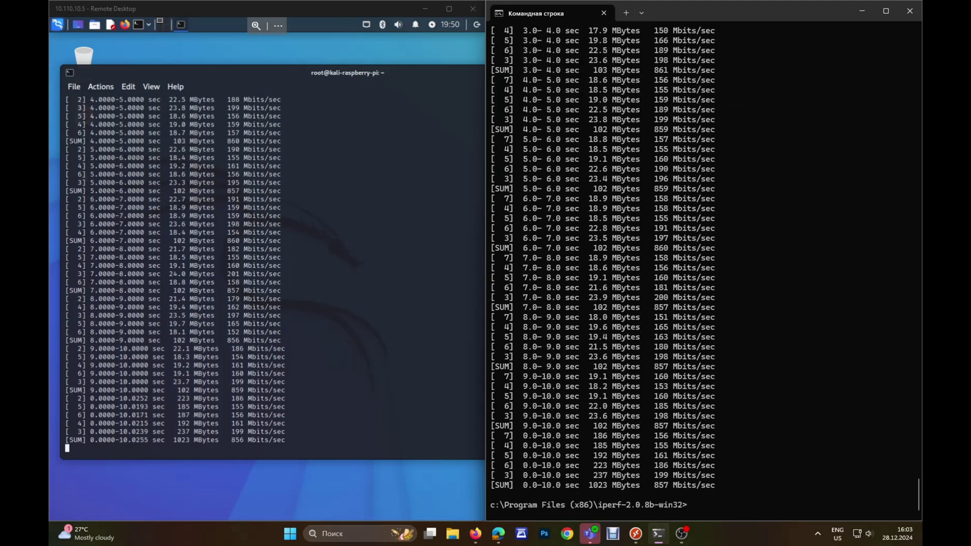
{"action": "left_click", "coordinate": [375, 381]}
{"action": "key", "text": "ctrl+c"}
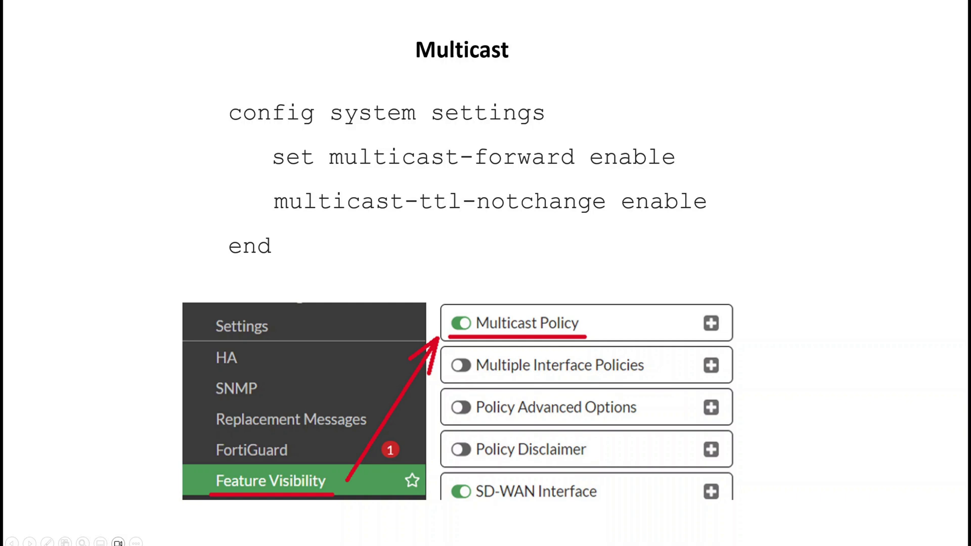
{"action": "key", "text": "Right"}
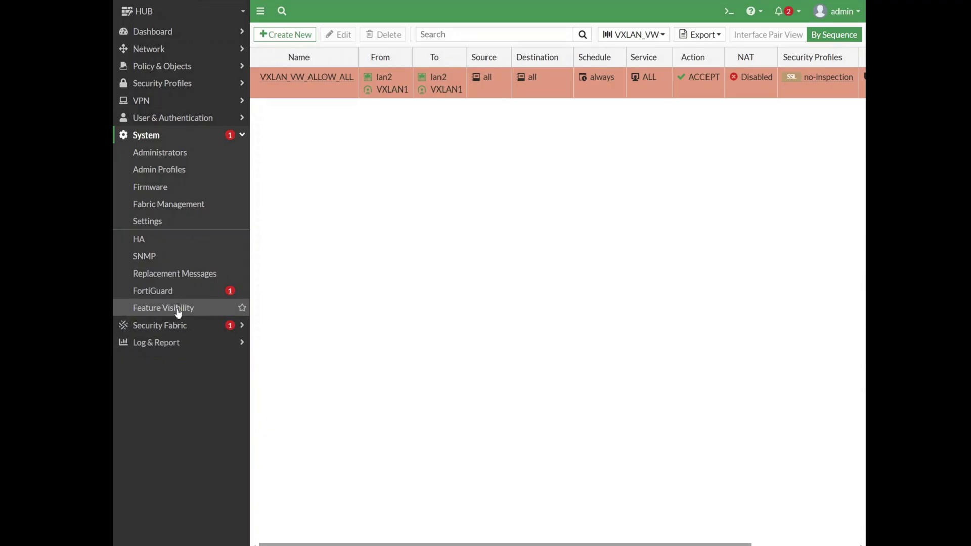
Step: Check the Multicast Policy feature in the FortiGate's Feature Visibility settings, and open the multicast policy list
{"action": "left_click", "coordinate": [174, 308]}
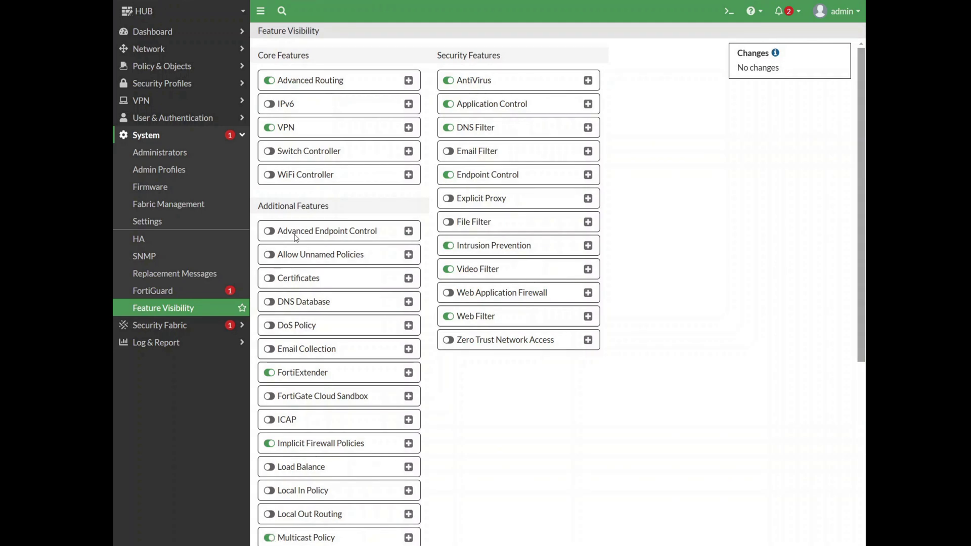
{"action": "left_click", "coordinate": [172, 66]}
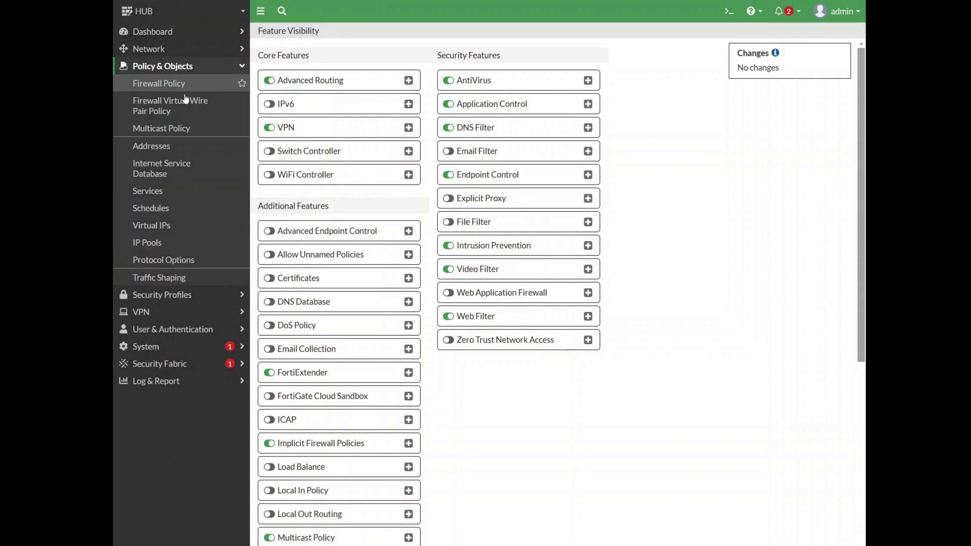
{"action": "left_click", "coordinate": [183, 127]}
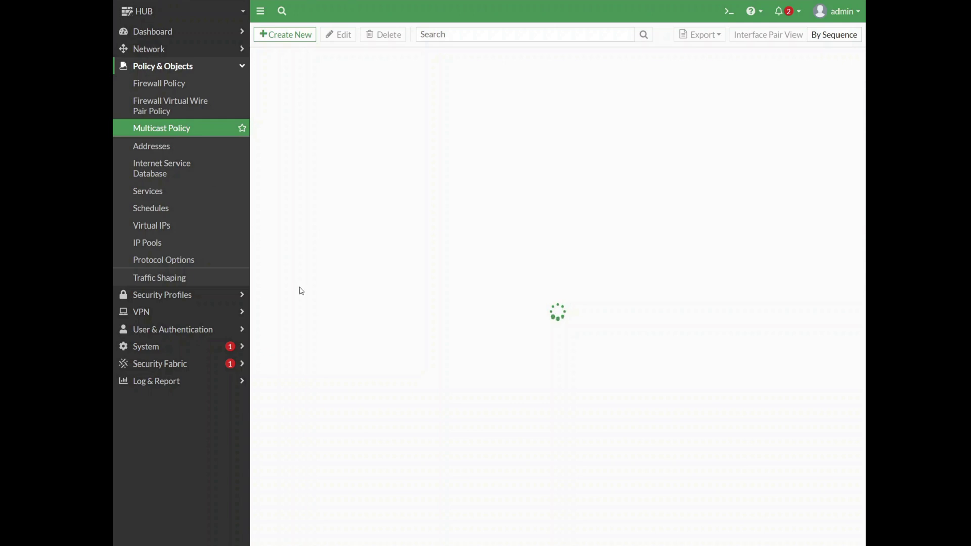
Step: Create a multicast policy named VXLAN_MCAST with incoming interface VXLAN1 and outgoing interface lan2
{"action": "left_click", "coordinate": [300, 38]}
{"action": "left_click", "coordinate": [409, 70]}
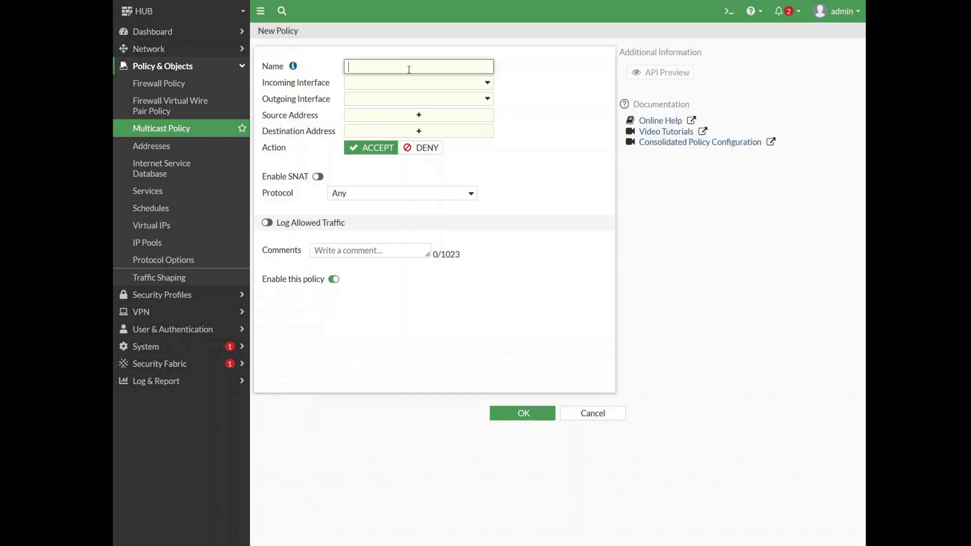
{"action": "type", "text": "VXA"}
{"action": "type", "text": "LAN"}
{"action": "type", "text": "_MCAST"}
{"action": "left_click", "coordinate": [461, 85]}
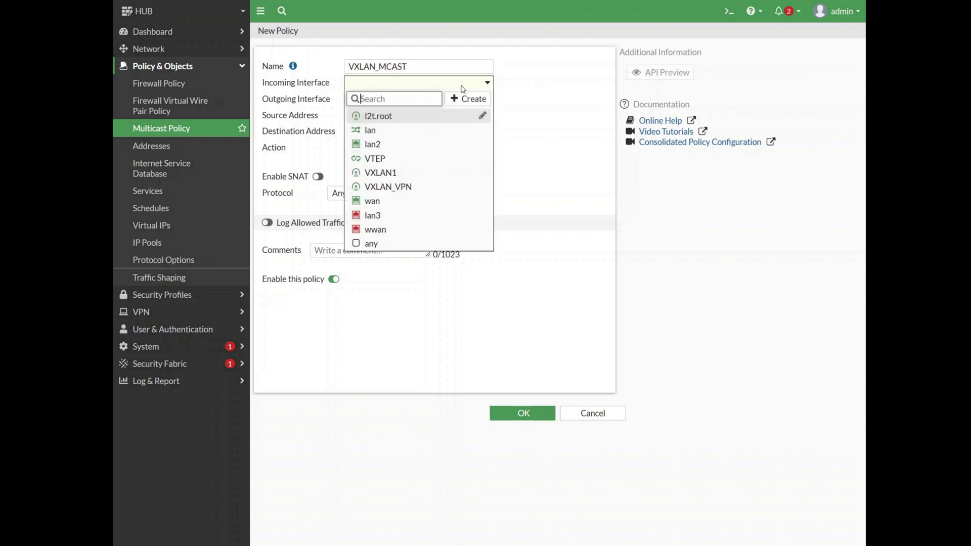
{"action": "left_click", "coordinate": [380, 173]}
{"action": "left_click", "coordinate": [428, 103]}
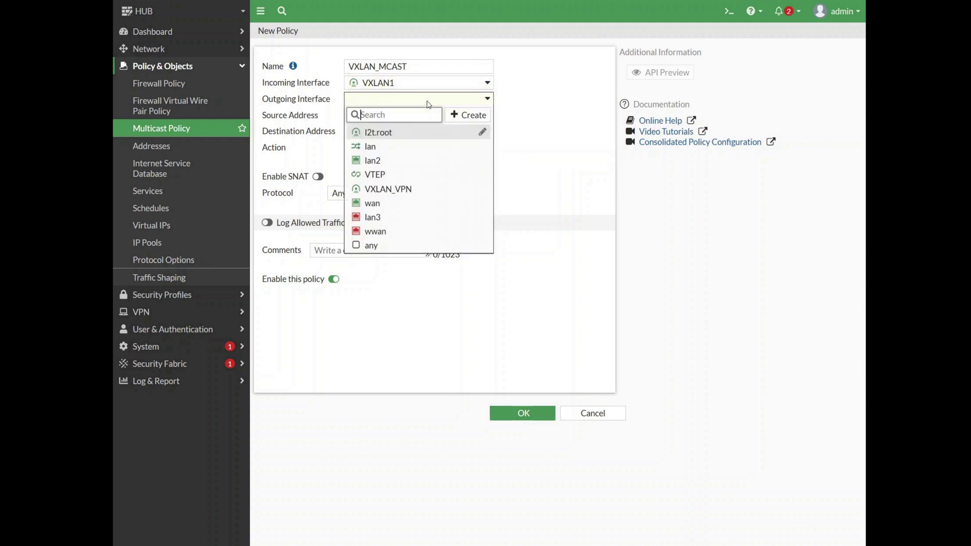
{"action": "left_click", "coordinate": [372, 160]}
Step: Set the VXLAN_MCAST policy's source and destination addresses to all, and save the policy
{"action": "left_click", "coordinate": [397, 117]}
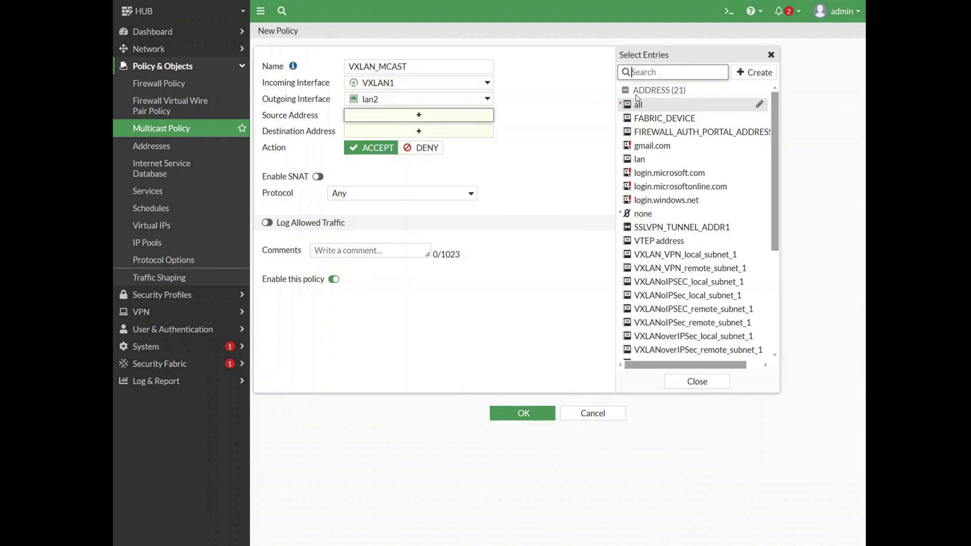
{"action": "left_click", "coordinate": [639, 105]}
{"action": "left_click", "coordinate": [685, 382]}
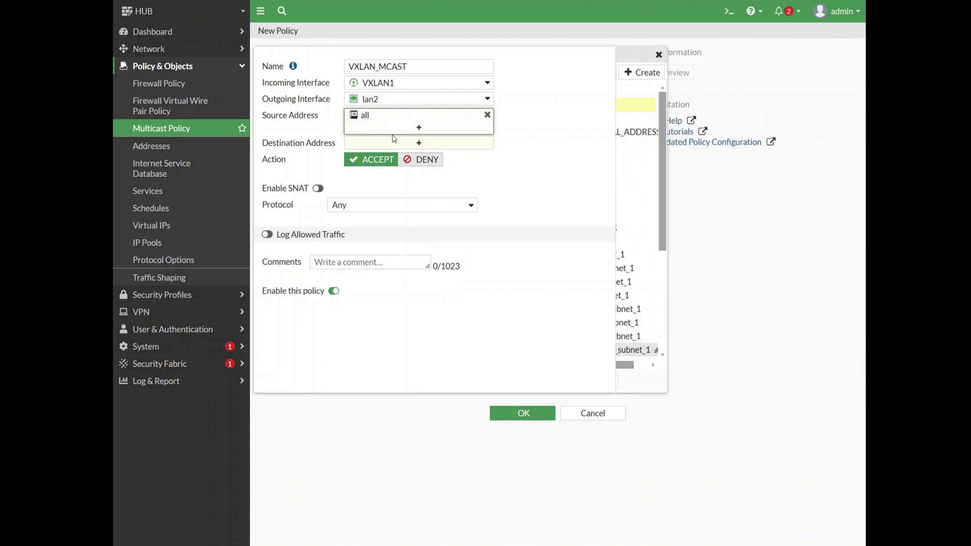
{"action": "left_click", "coordinate": [427, 142]}
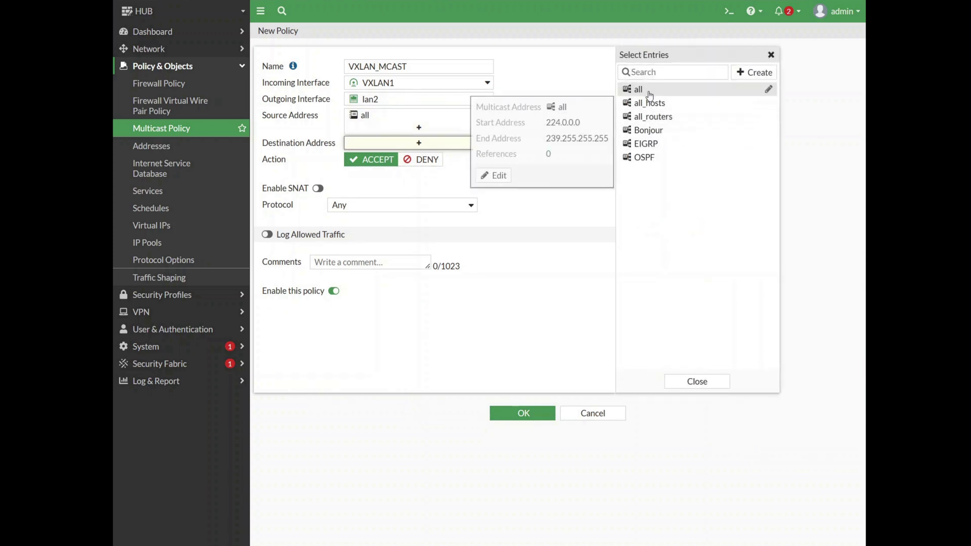
{"action": "left_click", "coordinate": [643, 91]}
{"action": "left_click", "coordinate": [697, 381]}
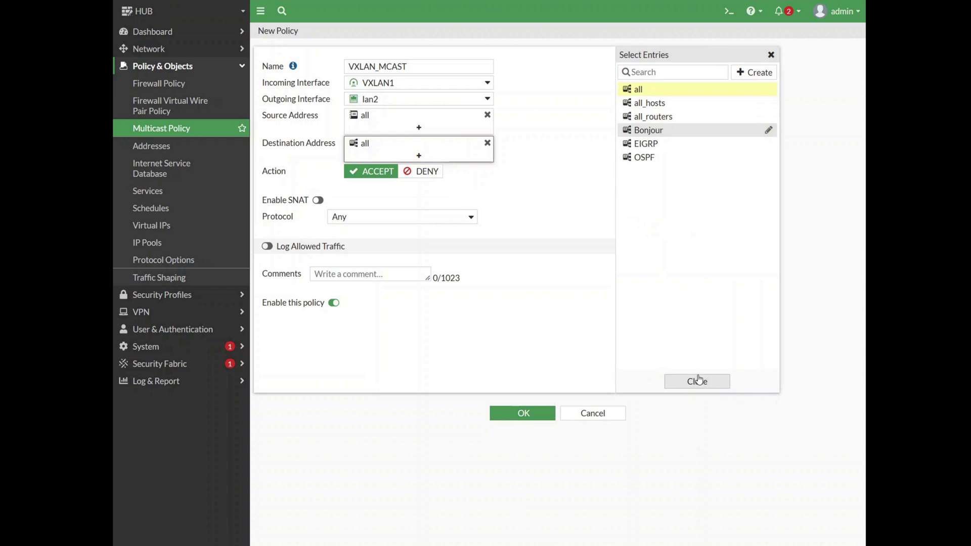
{"action": "left_click", "coordinate": [520, 413]}
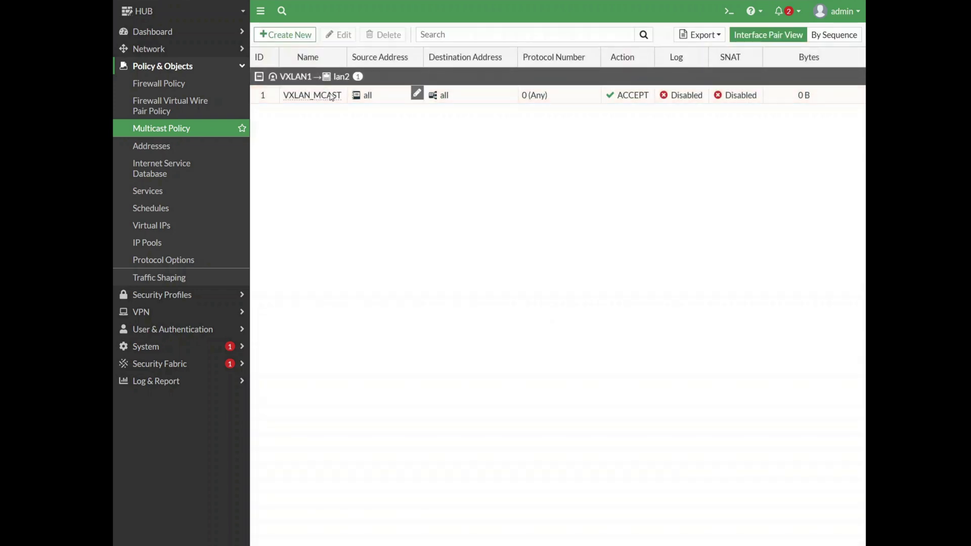
Step: Create a second multicast policy named VXLAN_MCAST_REVERSE with incoming interface lan2 and outgoing interface VXLAN1
{"action": "left_click", "coordinate": [282, 35]}
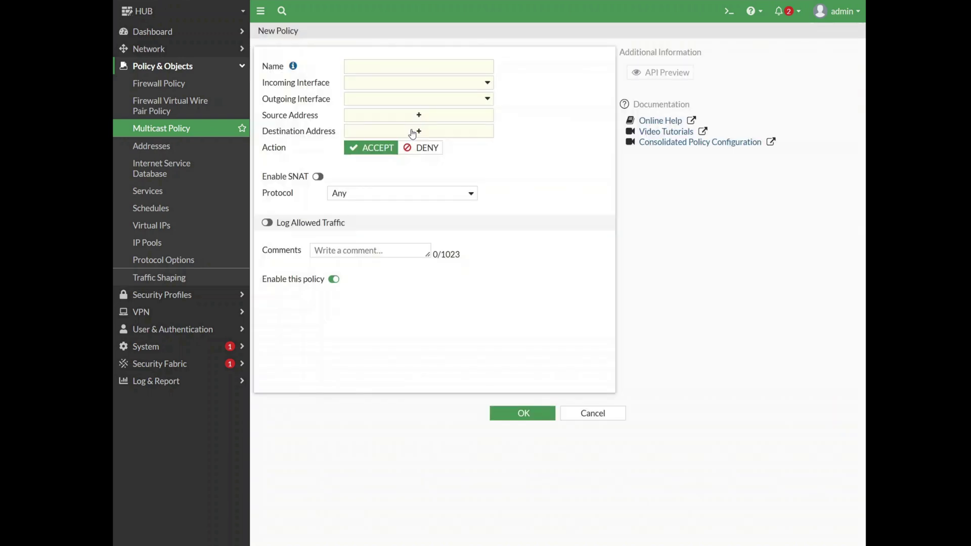
{"action": "left_click", "coordinate": [399, 69]}
{"action": "type", "text": "VXLAN"}
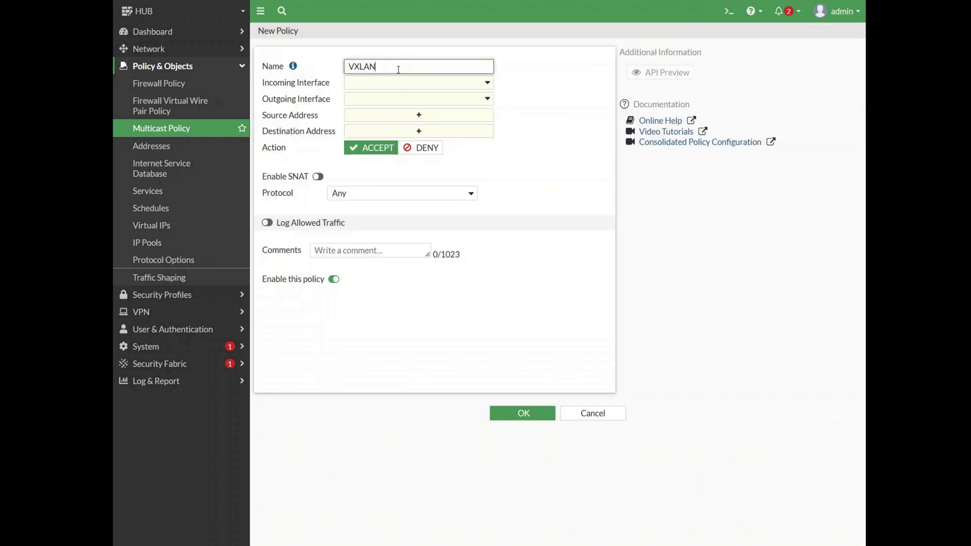
{"action": "type", "text": "_MCAST_REVERSE"}
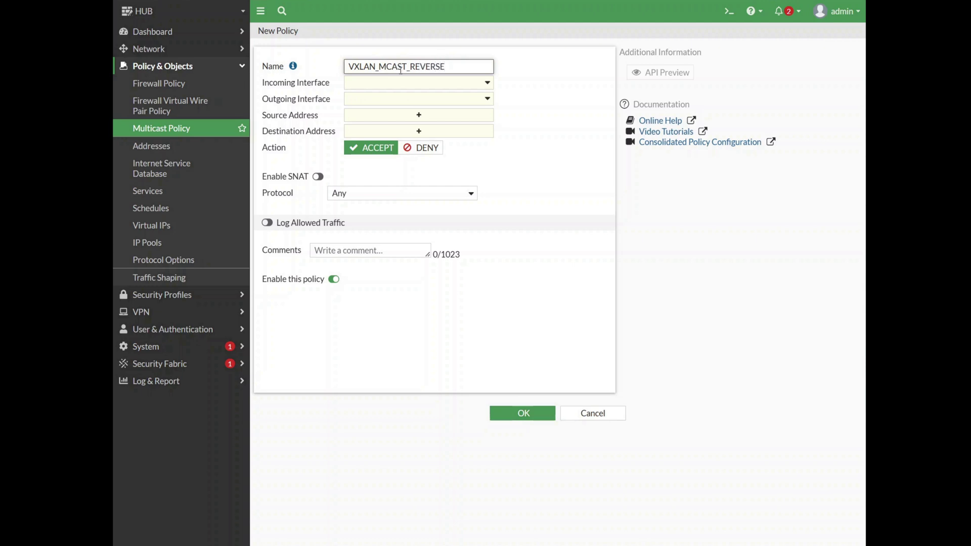
{"action": "left_click", "coordinate": [439, 84]}
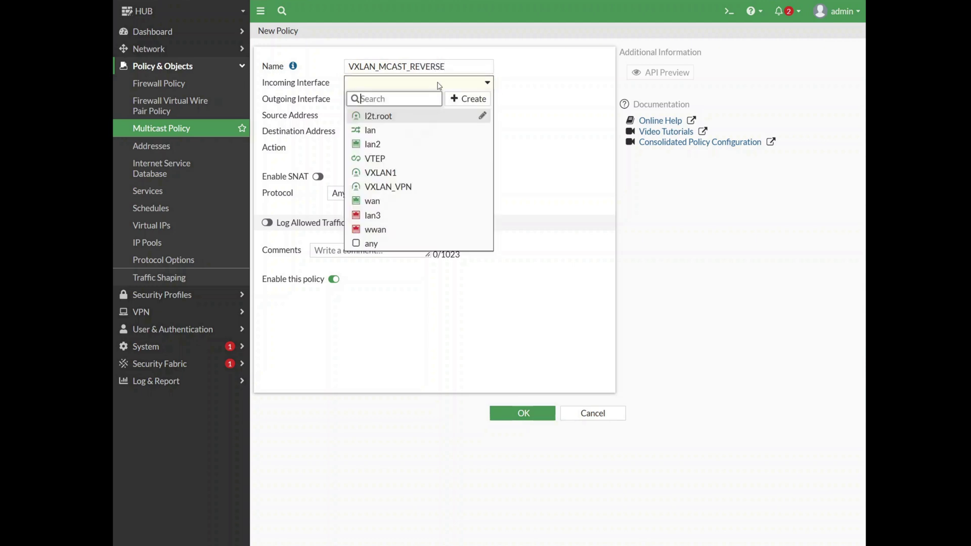
{"action": "left_click", "coordinate": [388, 145]}
{"action": "left_click", "coordinate": [456, 100]}
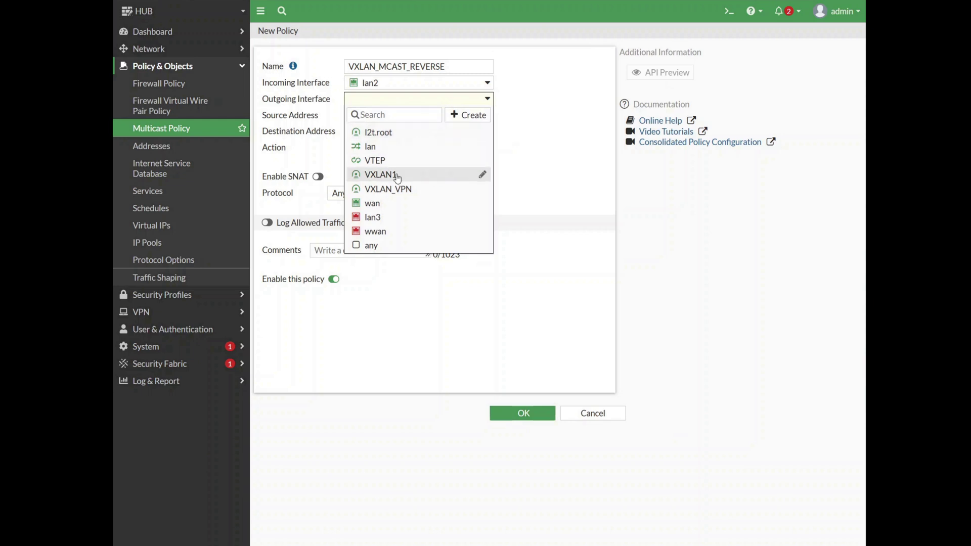
{"action": "left_click", "coordinate": [435, 175]}
Step: Set the VXLAN_MCAST_REVERSE policy's source and destination addresses to all, and save the policy
{"action": "left_click", "coordinate": [419, 114]}
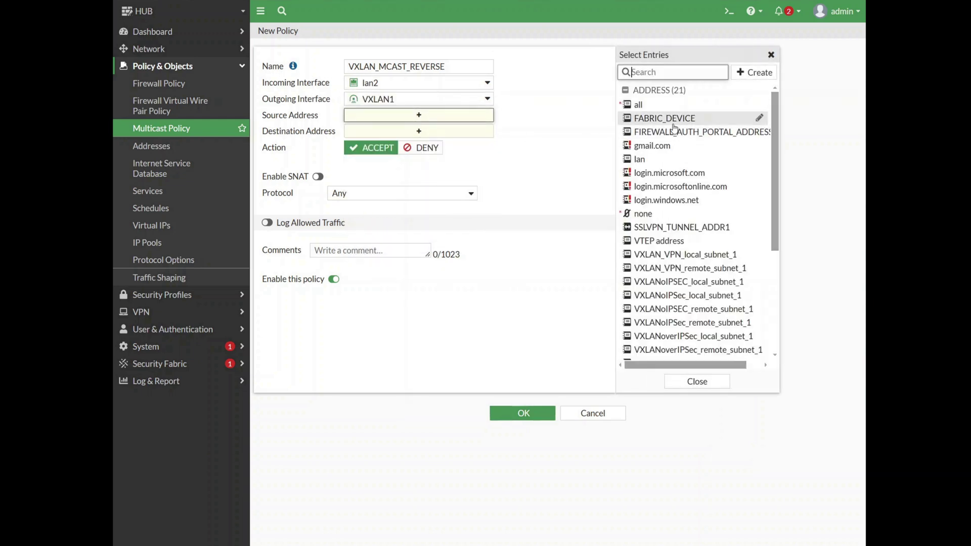
{"action": "left_click", "coordinate": [668, 105]}
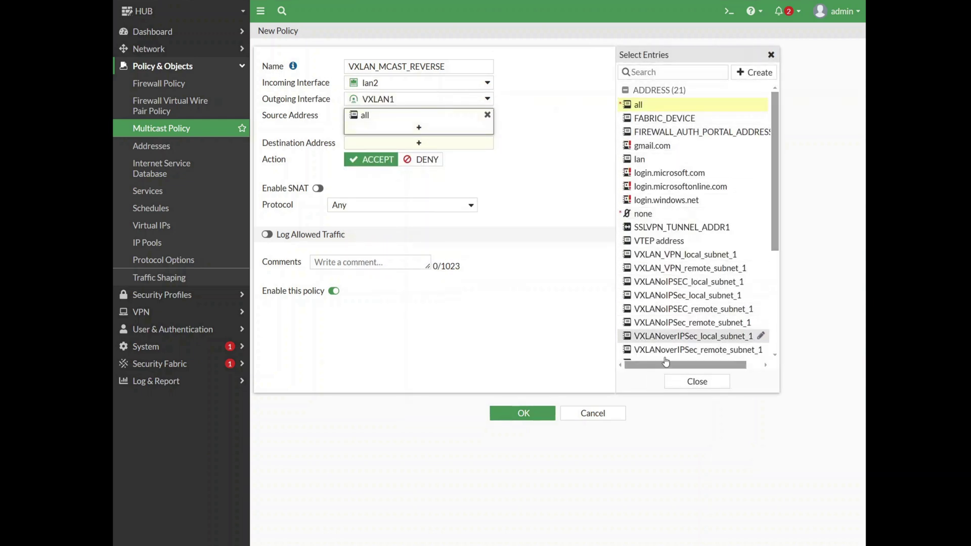
{"action": "left_click", "coordinate": [696, 381]}
{"action": "left_click", "coordinate": [429, 147]}
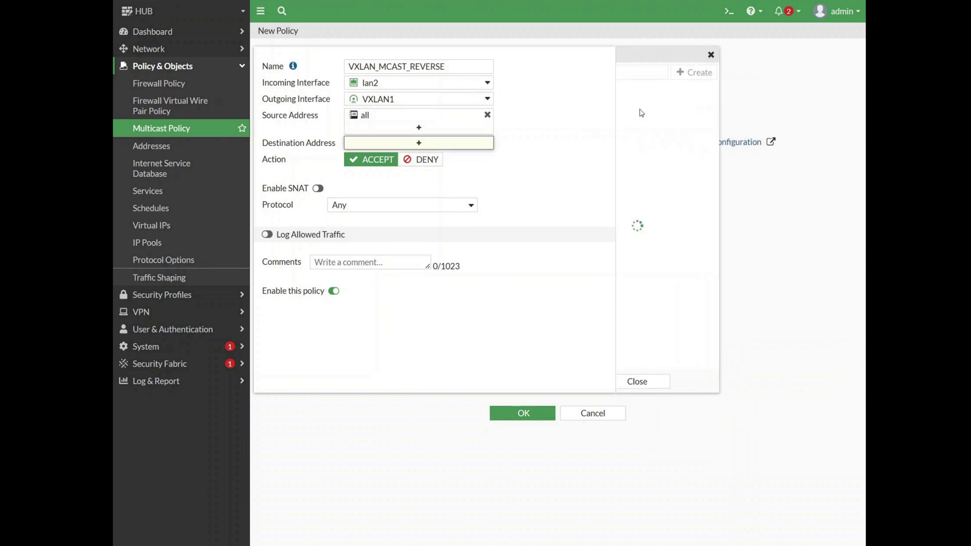
{"action": "left_click", "coordinate": [641, 90]}
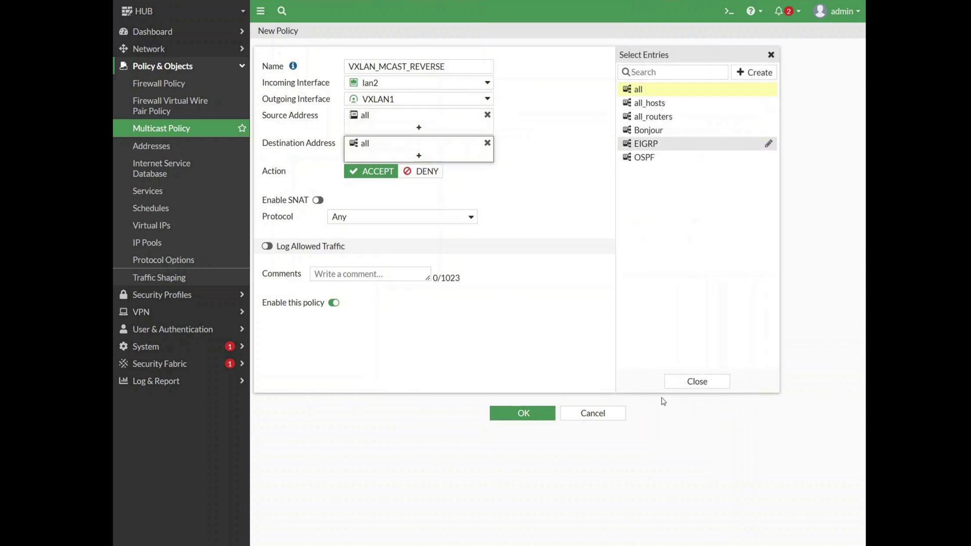
{"action": "left_click", "coordinate": [684, 382]}
{"action": "left_click", "coordinate": [512, 414]}
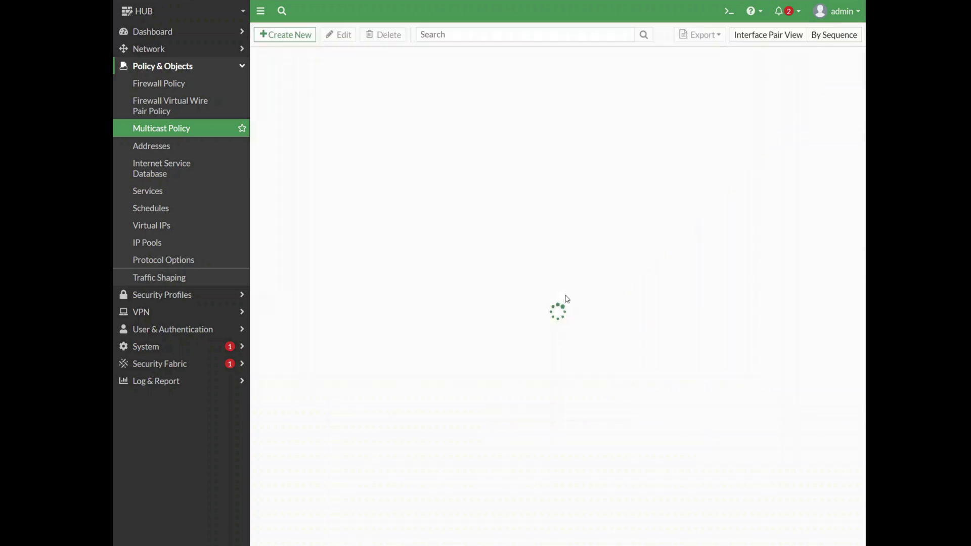